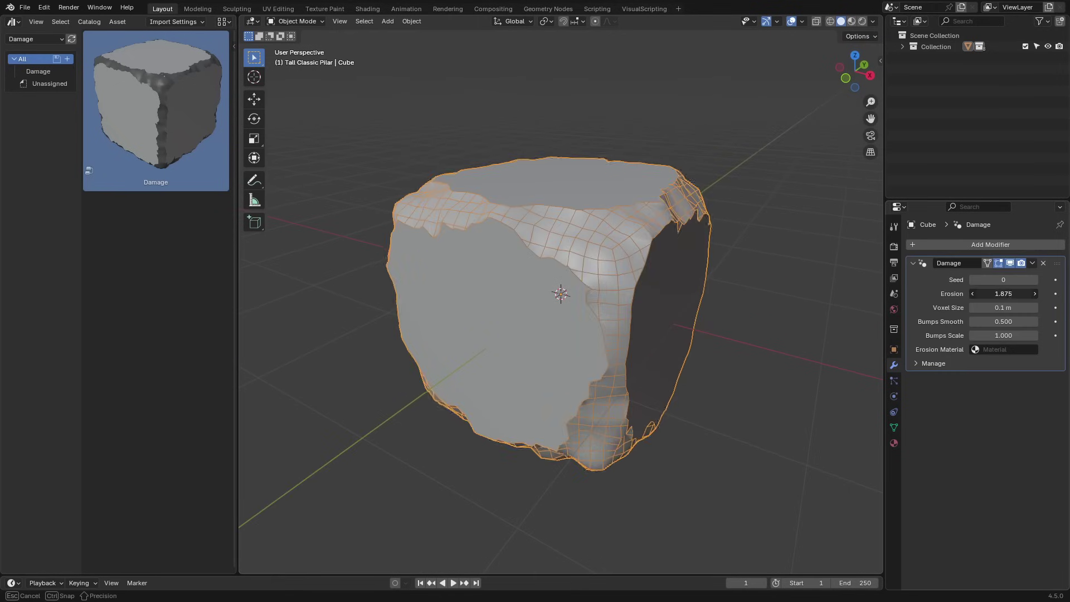
Adjust the damaged cube's Voxel Size and slide Open/Close Blinds to change the light stripes
left_click_drag(998, 307, 1009, 308)
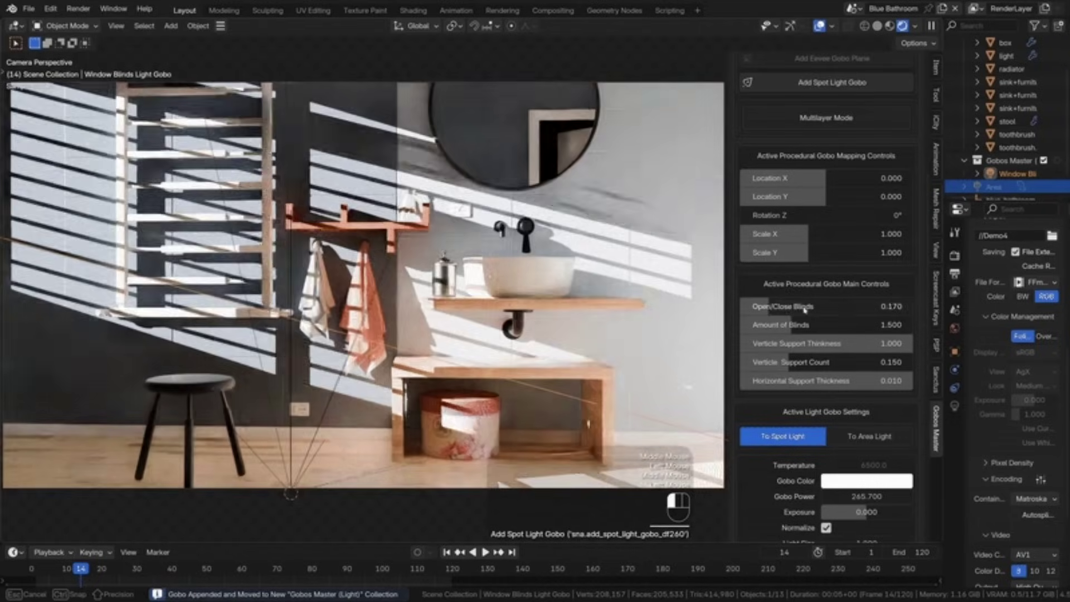
left_click_drag(836, 307, 886, 307)
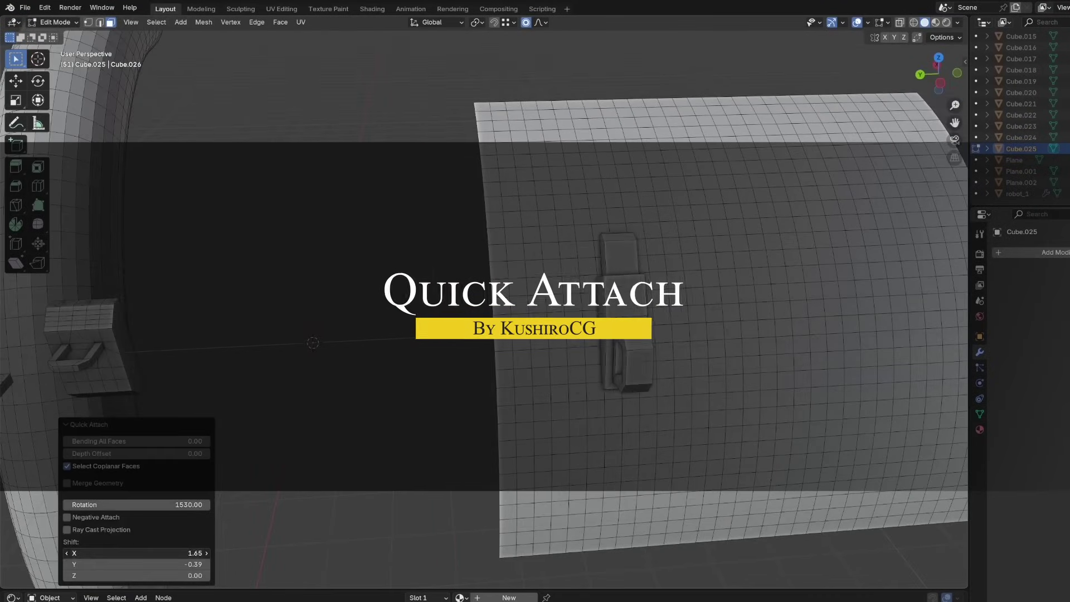
Shift and rotate the attached part, then Quick Attach it to the torus, testing undo and redo
mouse_move(139, 564)
left_mouse_down()
mouse_move(106, 564)
mouse_move(147, 562)
left_mouse_up()
left_click(138, 505)
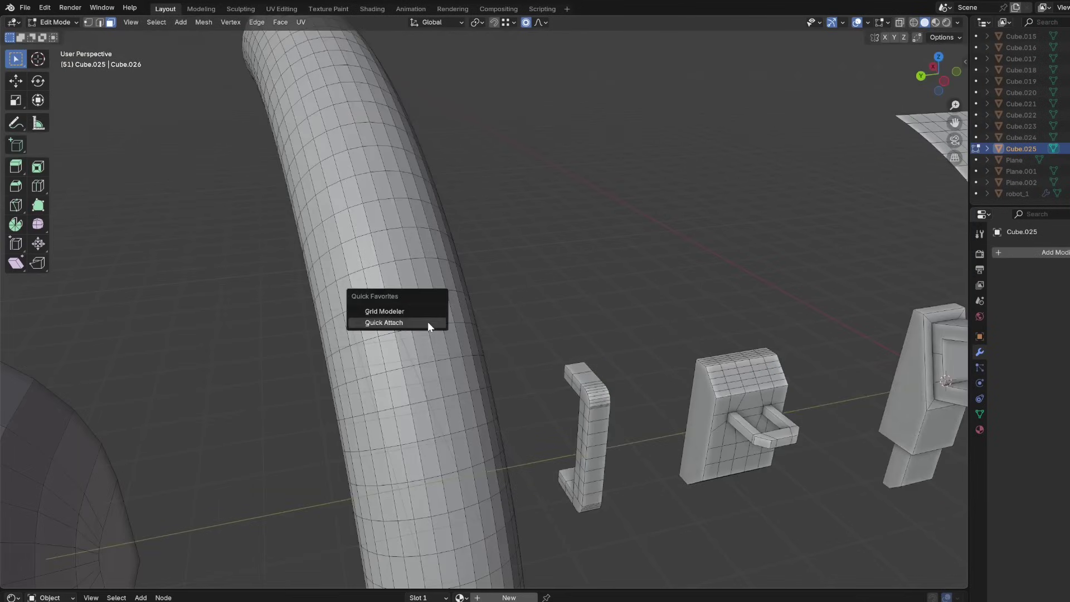
left_click(428, 322)
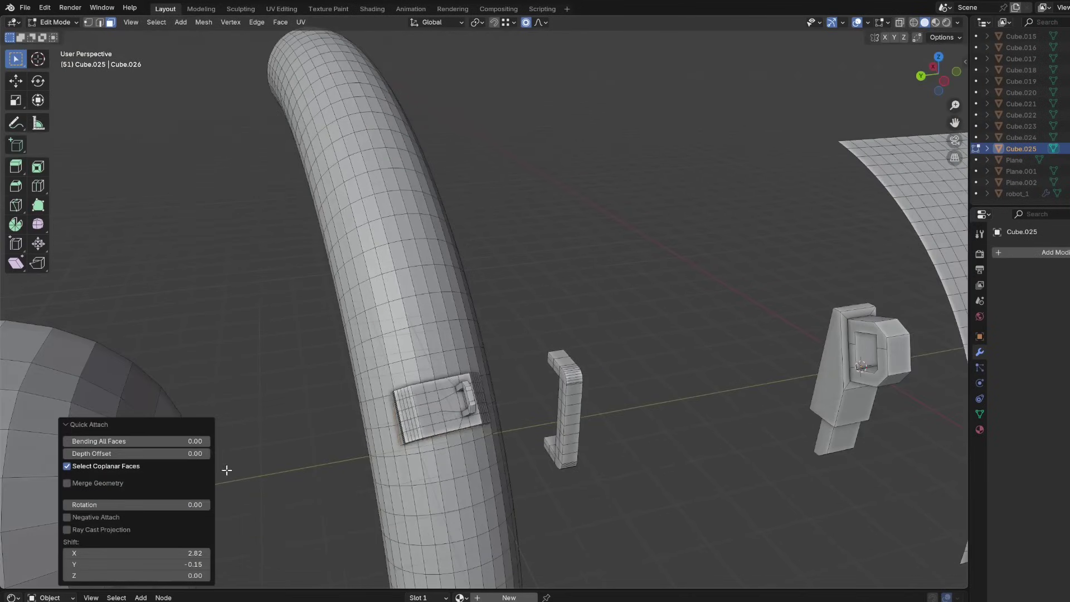
key("ctrl+z")
key("ctrl+shift+z")
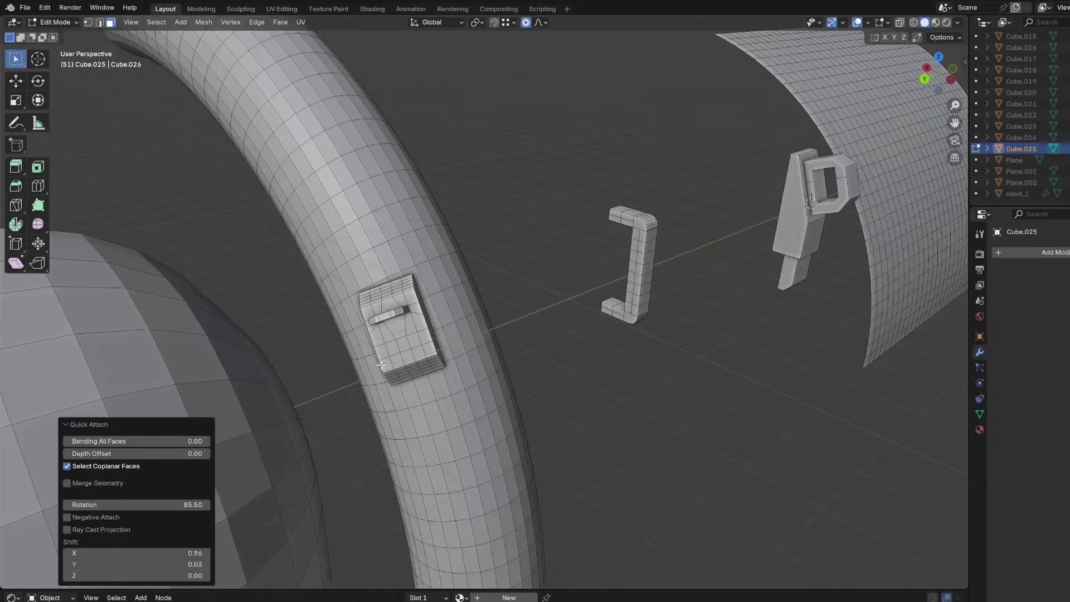
key("ctrl+z")
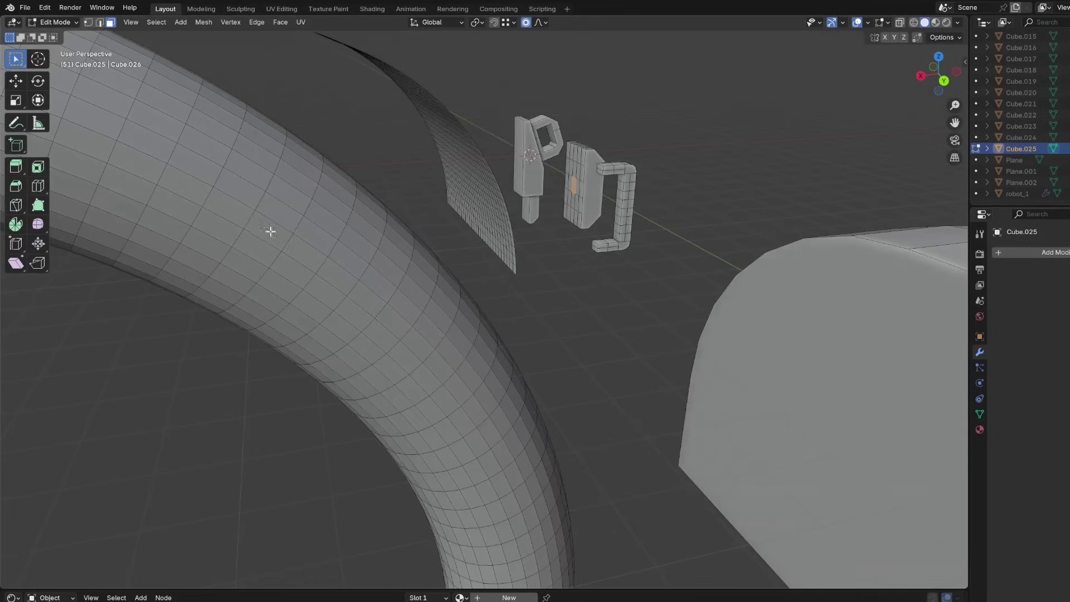
key("ctrl+shift+z")
left_click_drag(139, 504, 172, 504)
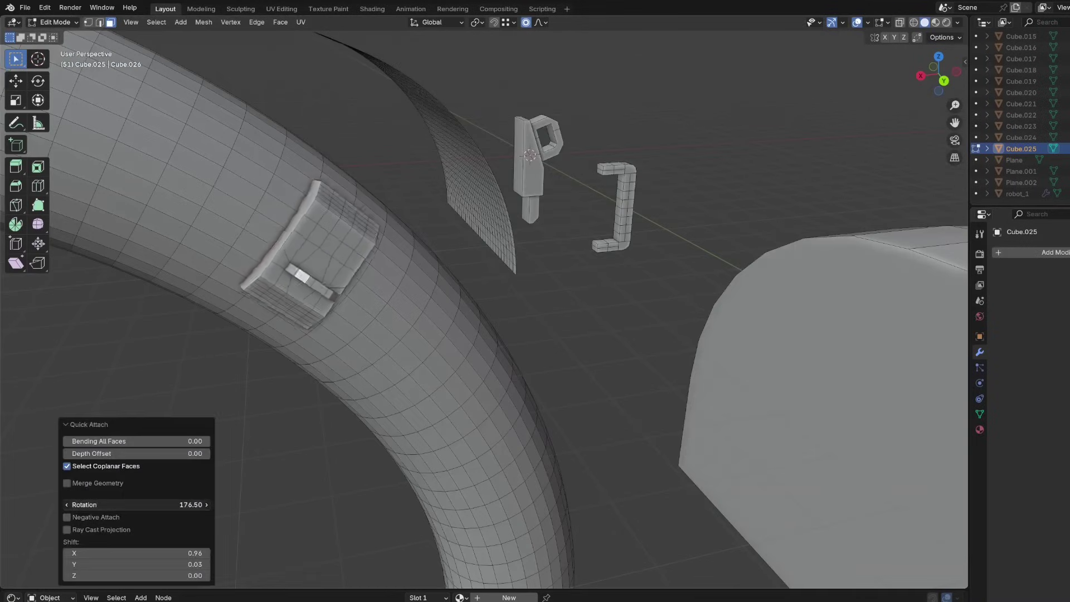
key("ctrl+z")
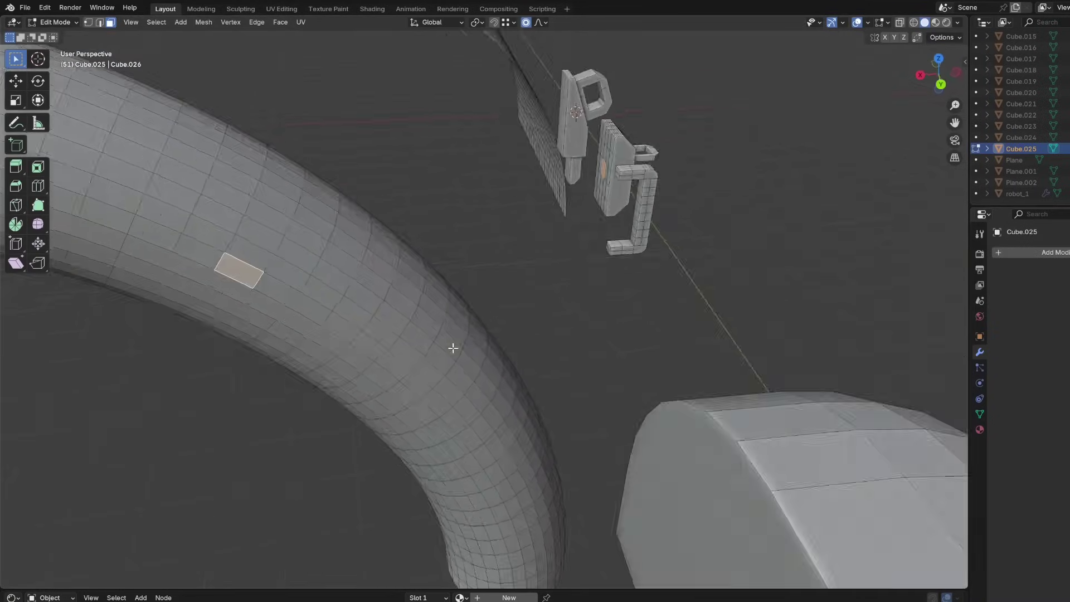
Attach the bracket onto the torus, rotate it a further quarter turn and remove its bending
scroll(453, 348, "down", 5)
scroll(554, 250, "up", 6)
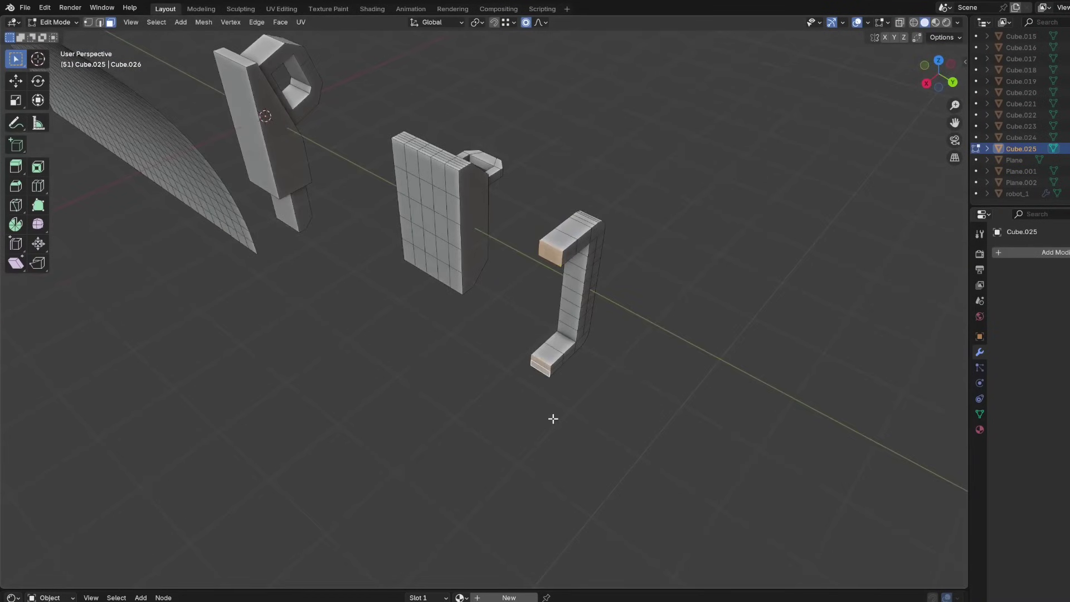
middle_click_drag(553, 418, 342, 350)
left_click(383, 322)
middle_click_drag(427, 323, 139, 505)
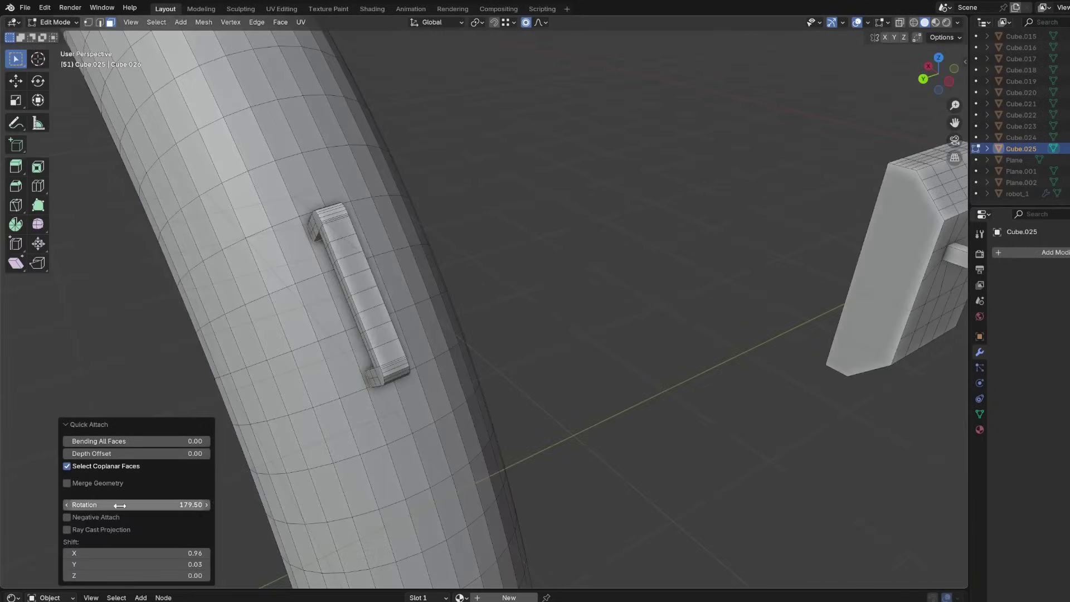
left_click_drag(139, 505, 390, 469)
middle_click_drag(390, 469, 194, 466)
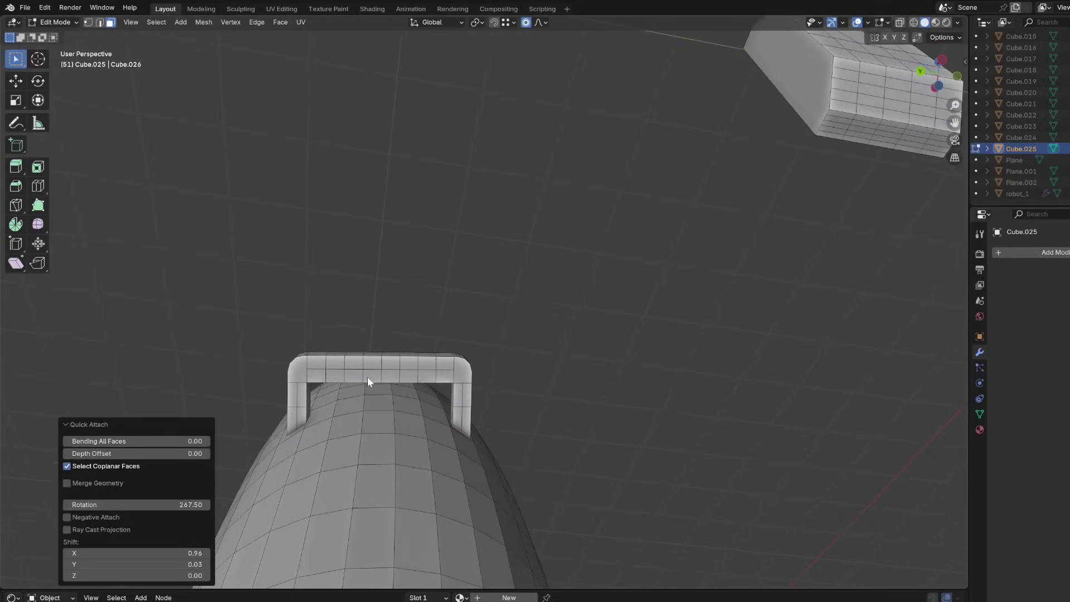
middle_click_drag(368, 382, 175, 493)
middle_click_drag(292, 397, 149, 506)
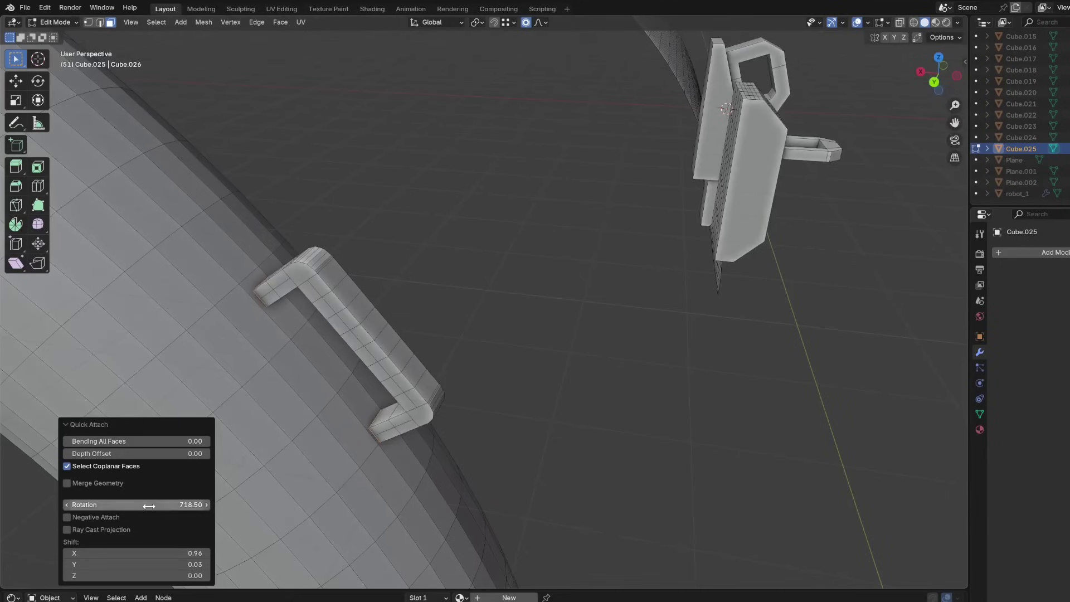
Bend the cylinder by moving a selected face with proportional editing
left_click(385, 332)
key("g")
left_click(528, 241)
key("g")
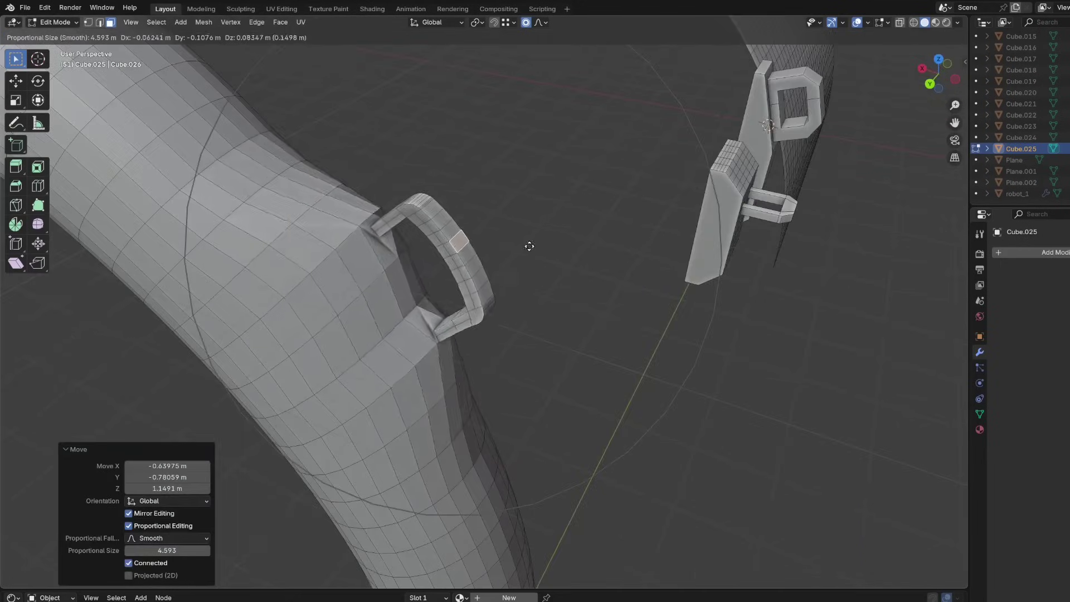
key("Escape")
Quick Attach the bracket onto the helmet surface
middle_click_drag(501, 317, 510, 298)
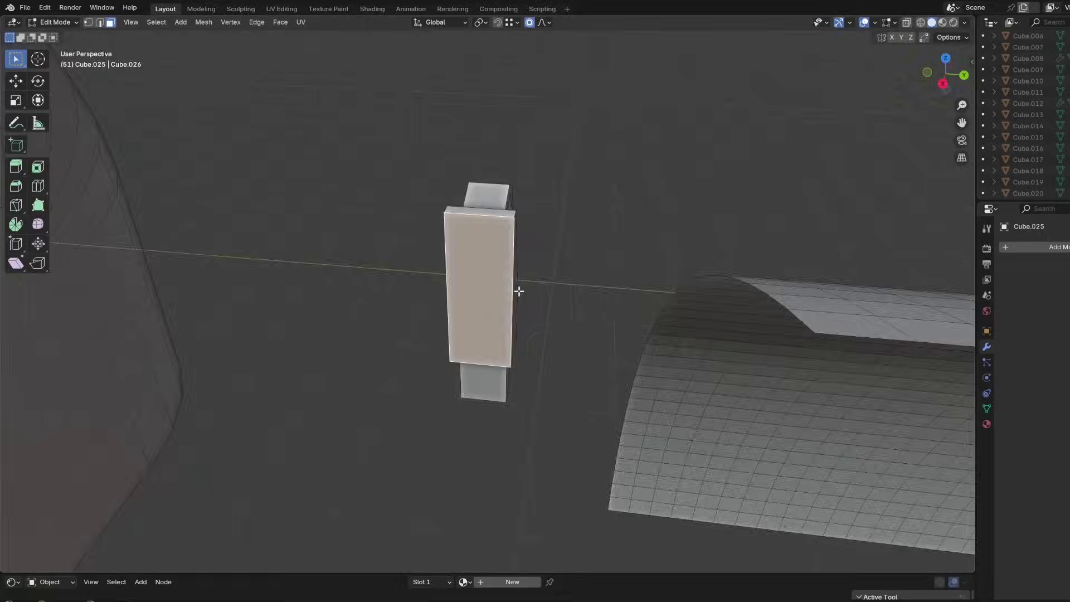
mouse_move(542, 291)
middle_mouse_down()
mouse_move(650, 282)
mouse_move(547, 301)
mouse_move(591, 377)
mouse_move(418, 296)
mouse_move(562, 296)
mouse_move(471, 275)
mouse_move(265, 456)
middle_mouse_up()
left_click(593, 273)
scroll(605, 288, "up", 3)
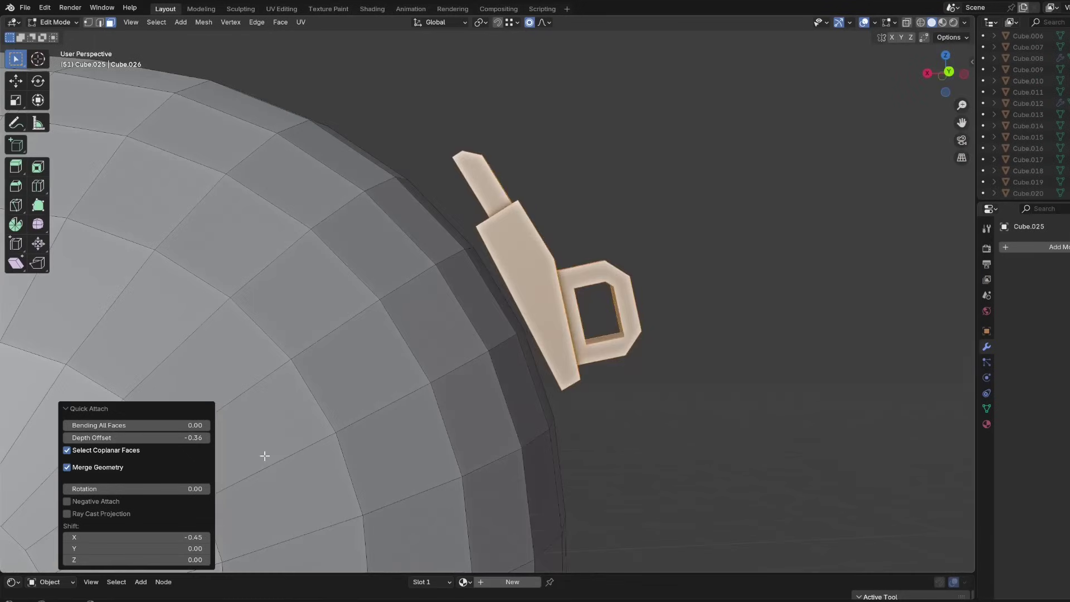
Raise the Depth Offset to inset the bracket into the helmet and adjust its Shift
left_click_drag(140, 437, 189, 437)
middle_click_drag(502, 312, 582, 336)
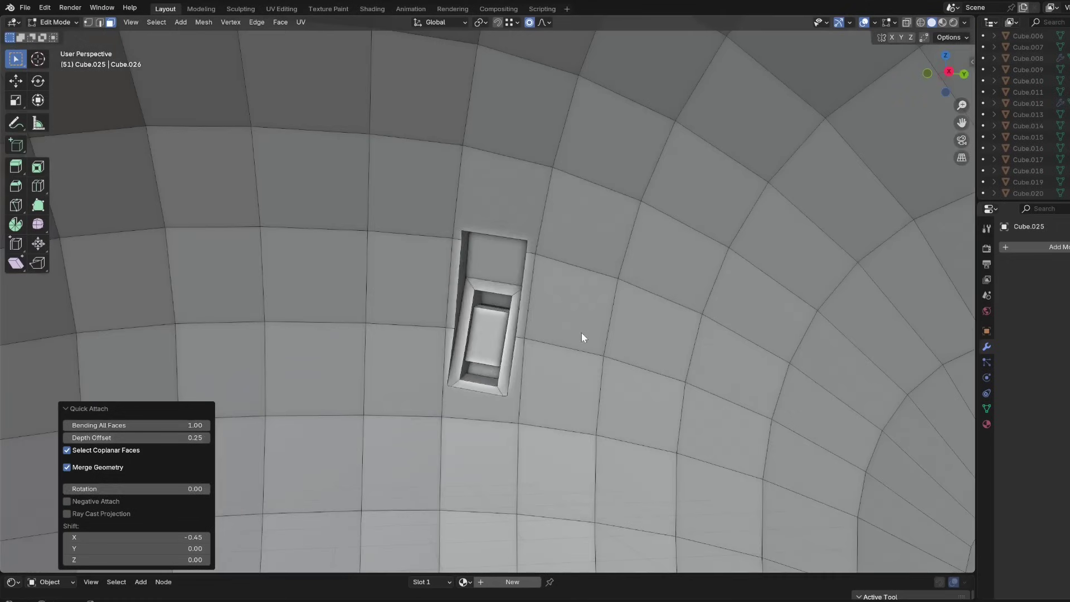
left_click_drag(136, 538, 137, 537)
middle_click_drag(136, 538, 139, 467)
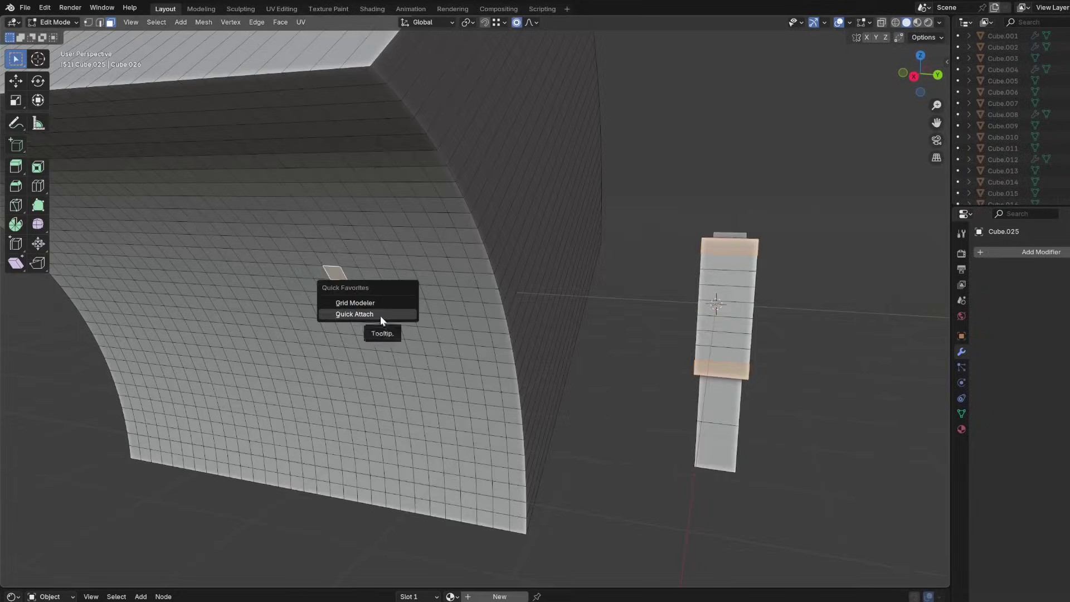
Attach the bracket to the curved panel and vary its depth in X-ray view
left_click(380, 315)
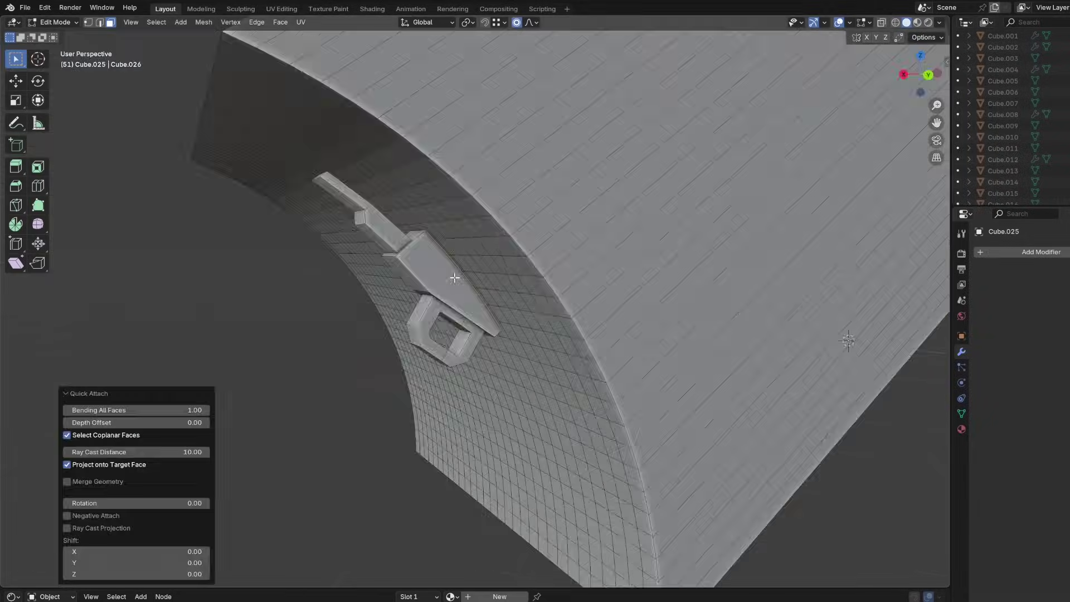
key("alt+z")
middle_click_drag(848, 342, 413, 304)
scroll(359, 339, "up", 3)
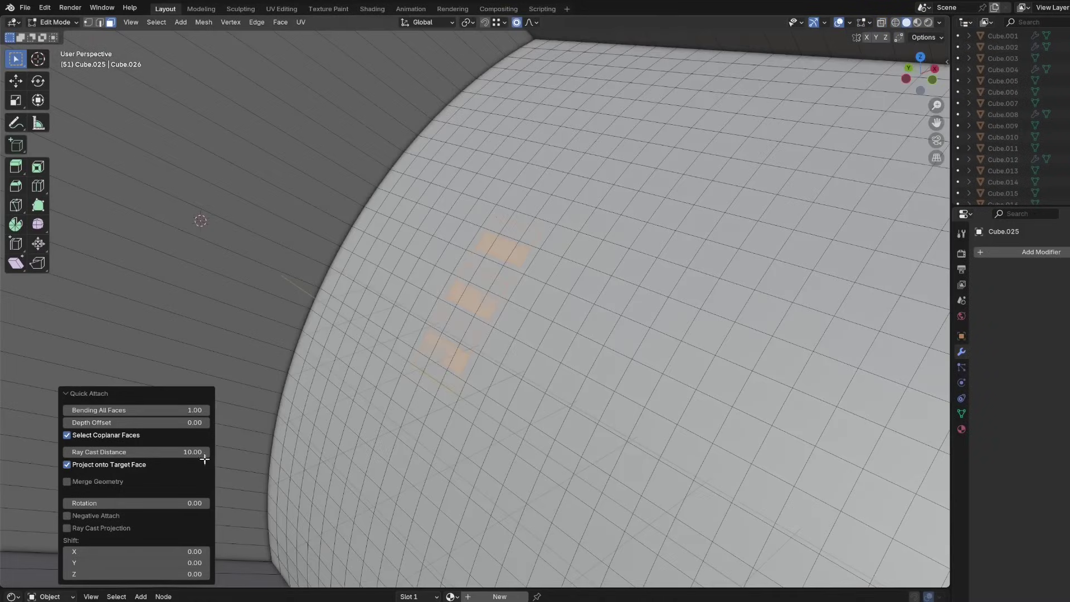
left_click_drag(197, 422, 160, 422)
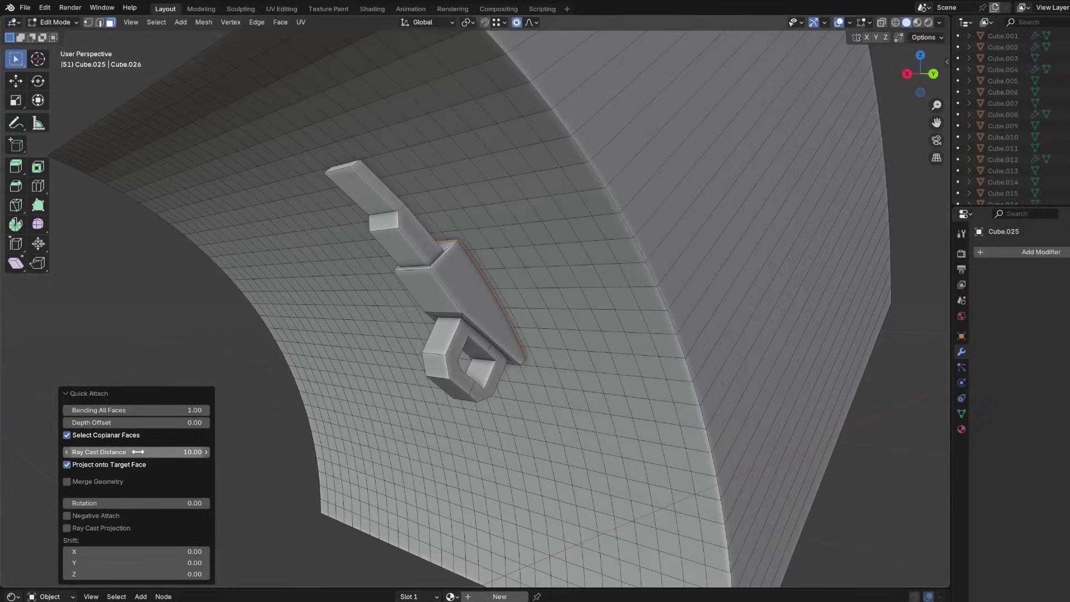
middle_click_drag(390, 334, 347, 427)
Lower the Ray Cast Distance and toggle Project onto Target Face off and back on
left_click(67, 464)
mouse_move(136, 452)
left_mouse_down()
mouse_move(106, 452)
mouse_move(146, 452)
mouse_move(136, 452)
left_mouse_up()
scroll(499, 254, "up", 5)
left_click(131, 465)
left_click(131, 465)
left_click(139, 468)
Apply the dark red flag texture to the monk cape
left_click(149, 471)
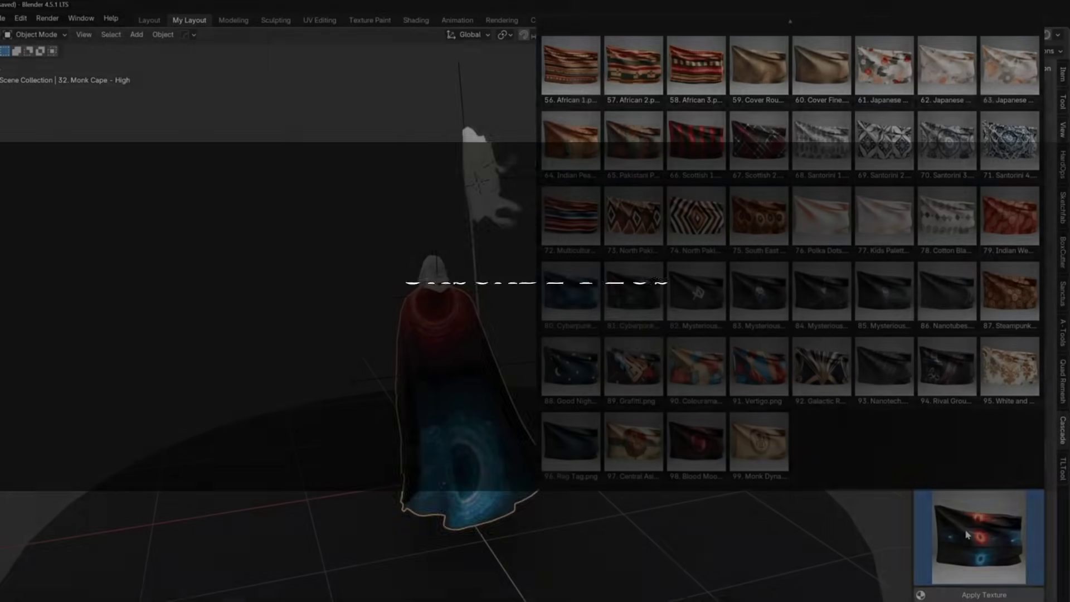
scroll(769, 313, "up", 10)
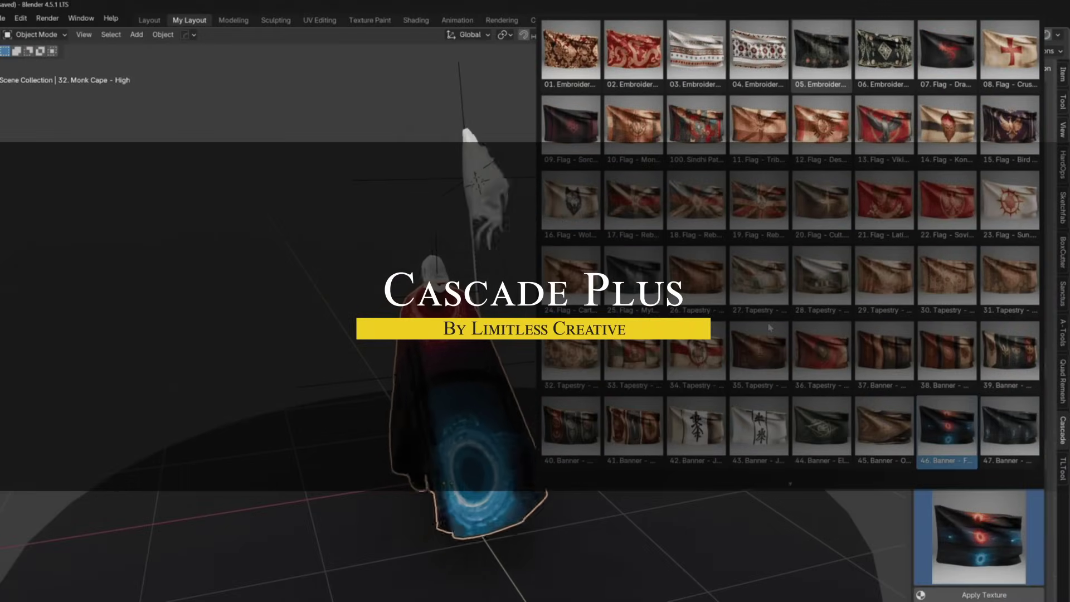
left_click(576, 127)
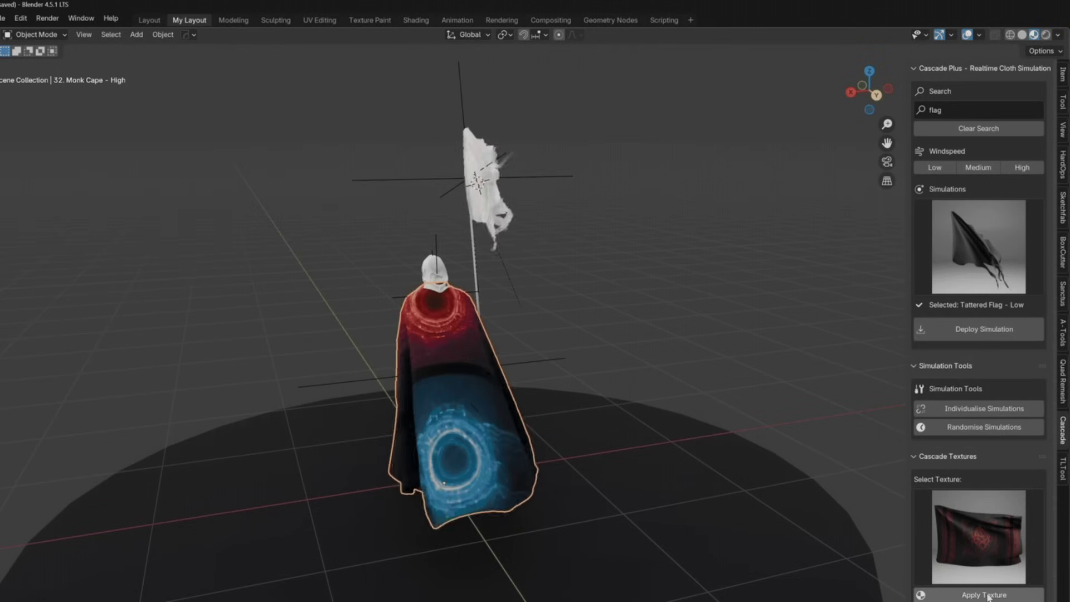
left_click(988, 595)
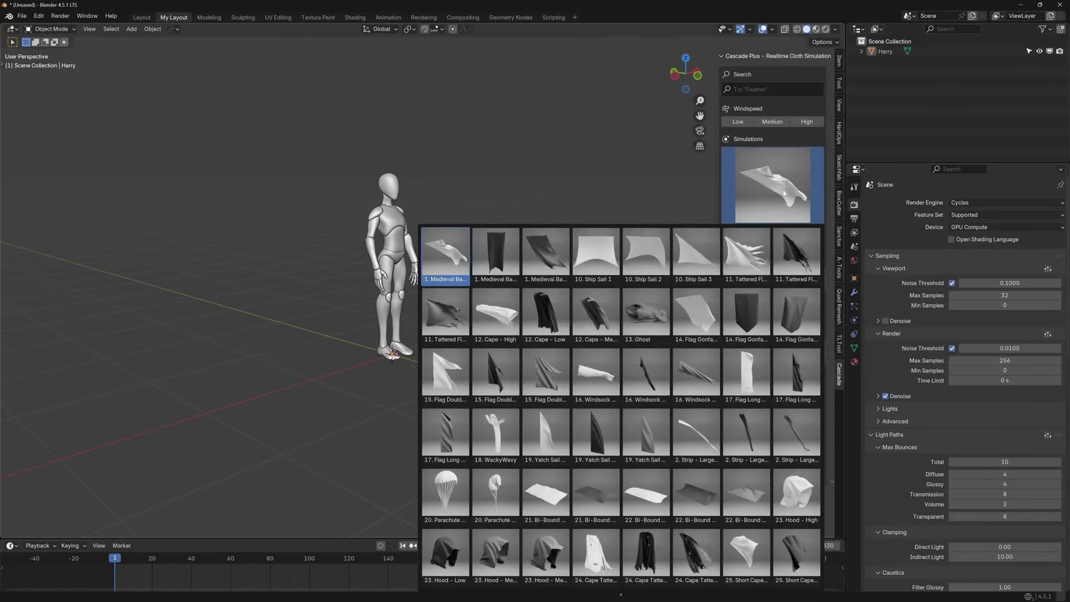
Search the cloth simulations for Feather at Low windspeed, then clear the filters
scroll(480, 252, "up", 1)
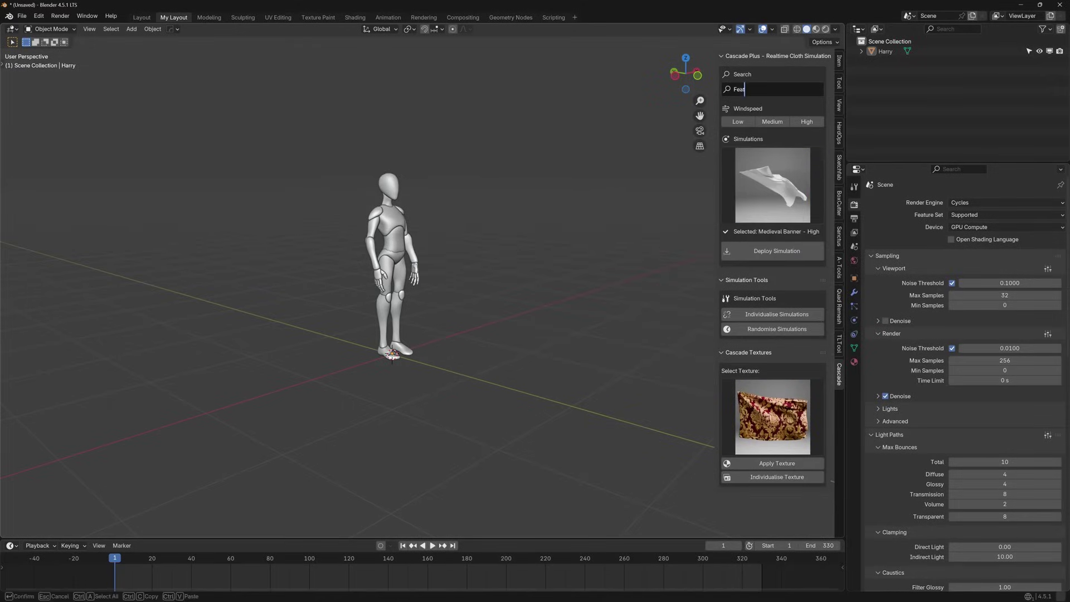
type("her")
key("Return")
left_click(738, 136)
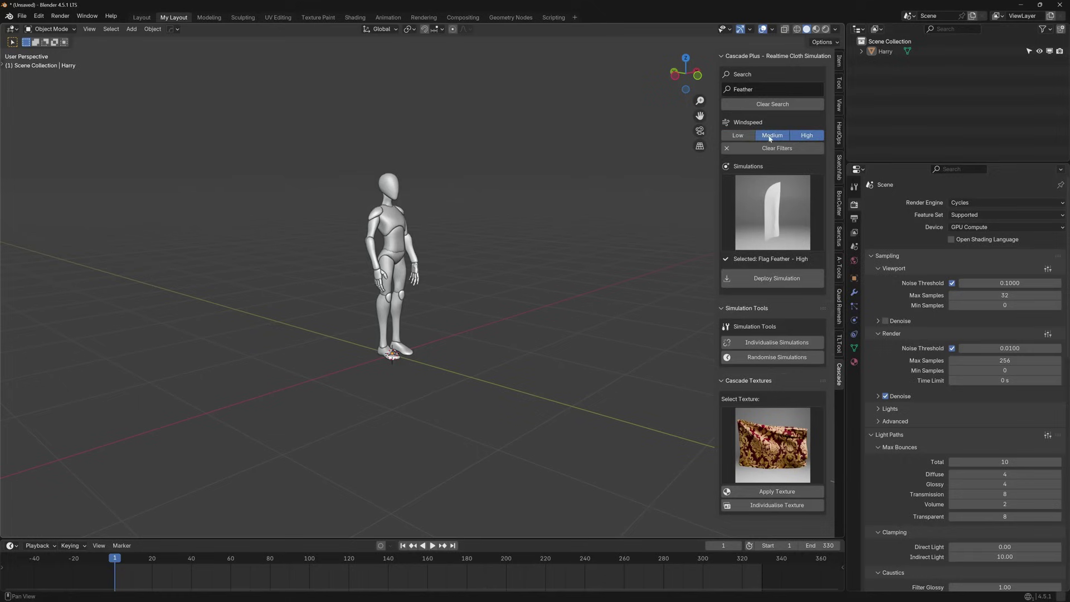
left_click(777, 148)
left_click(773, 184)
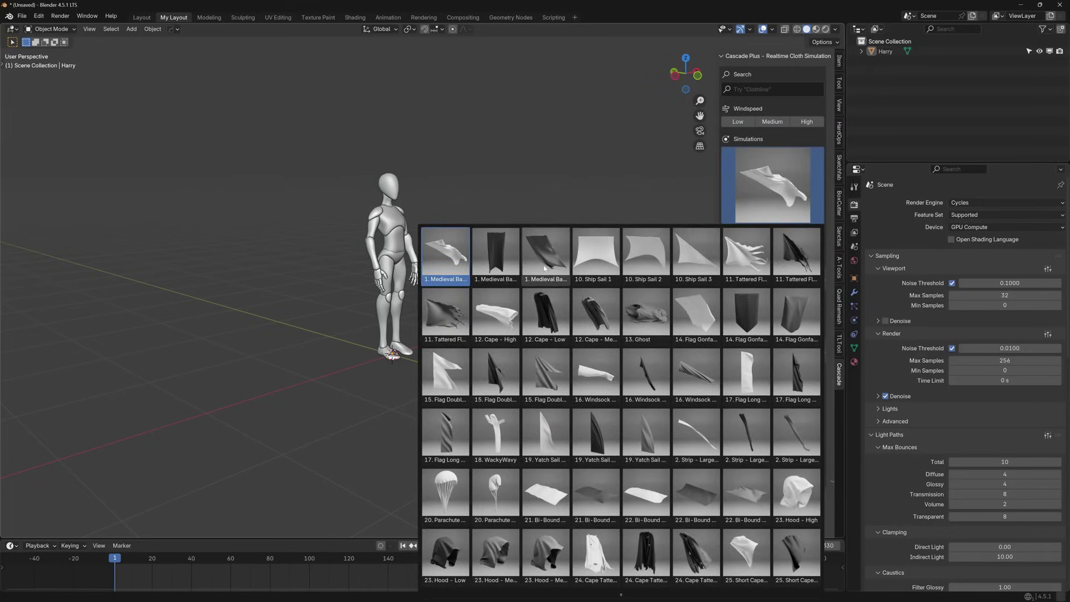
Filter simulations to 'flag' at Medium windspeed and choose 8. Flag - Medium
left_click(775, 89)
type("flag")
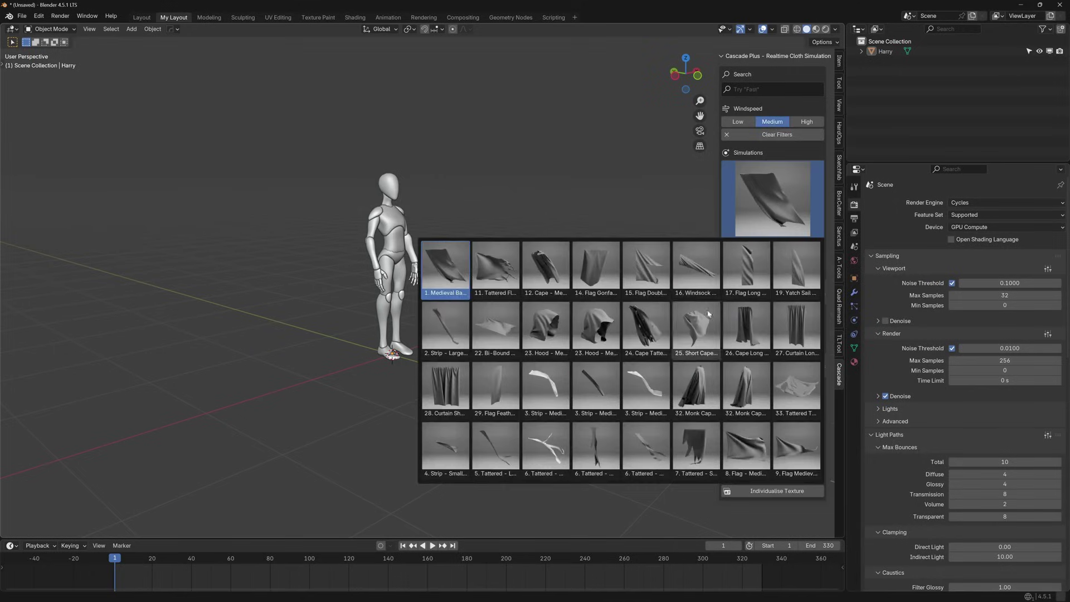
key("Return")
left_click(772, 198)
left_click(773, 136)
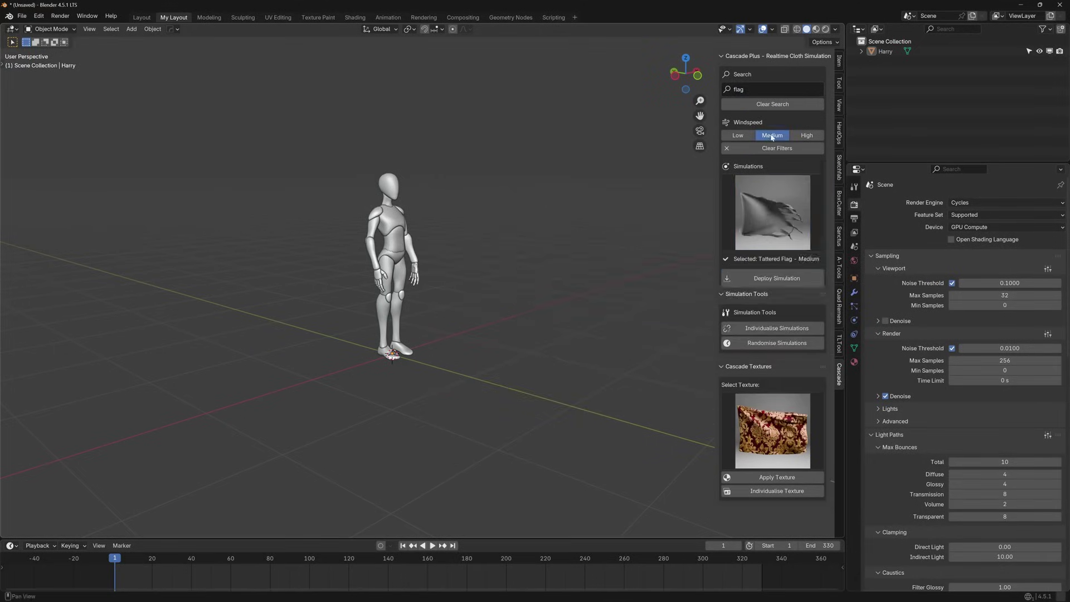
left_click(767, 222)
left_click(750, 287)
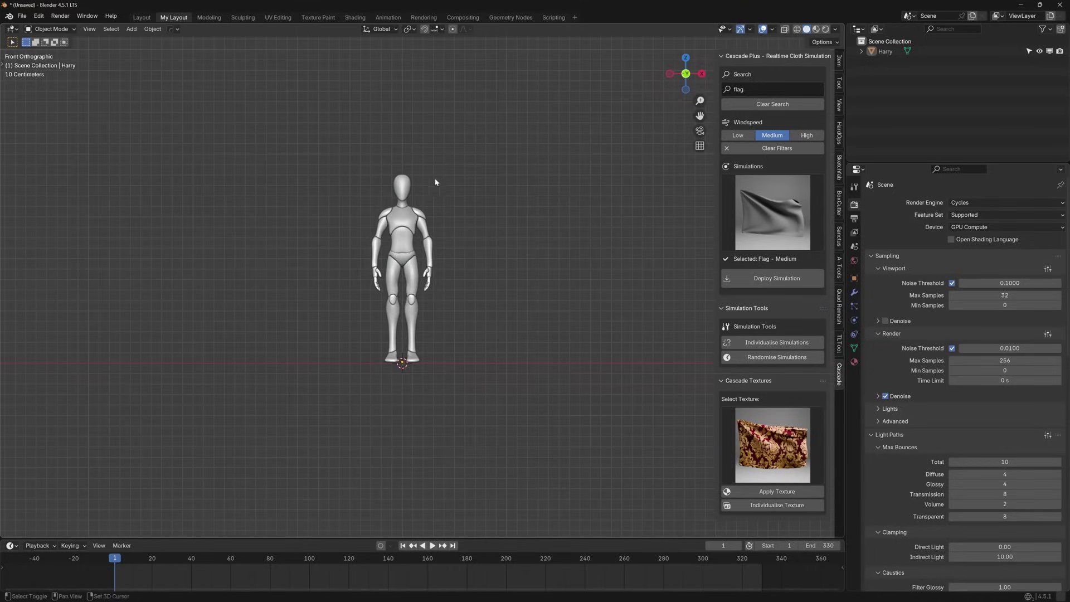
Deploy the Flag - Medium simulation and duplicate it into a row of four flags
left_click(773, 278)
middle_click_drag(534, 502, 478, 333)
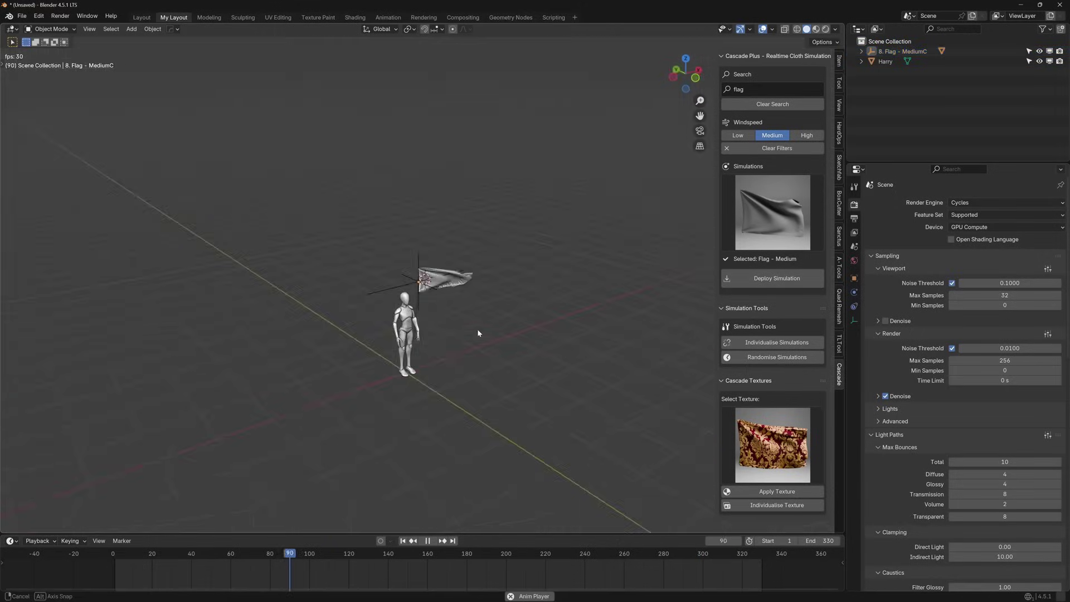
key("shift+d")
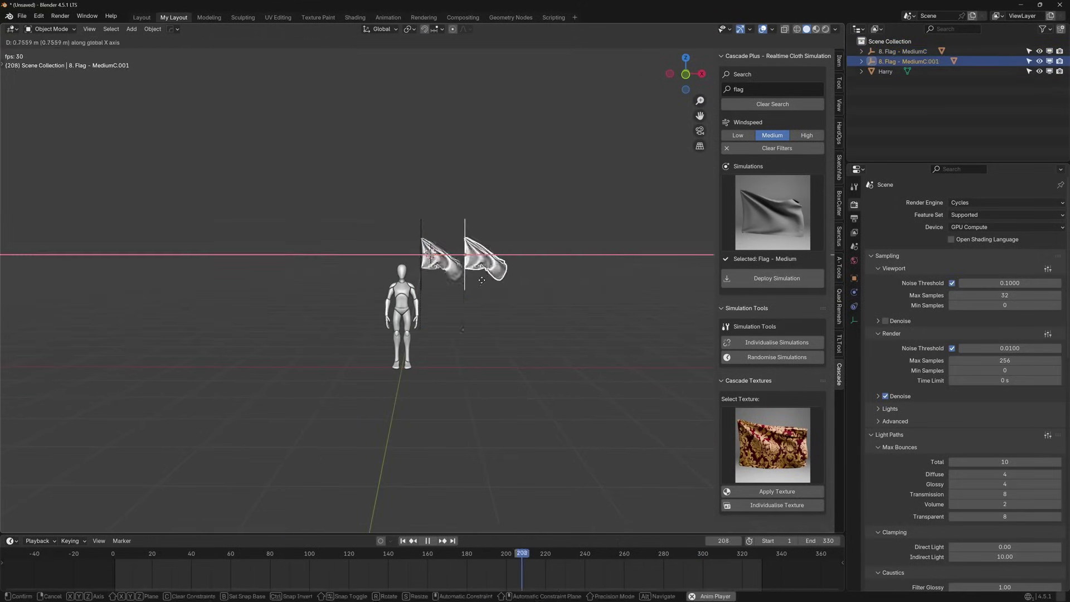
key("shift+r")
key("shift+r")
middle_click_drag(468, 290, 489, 308)
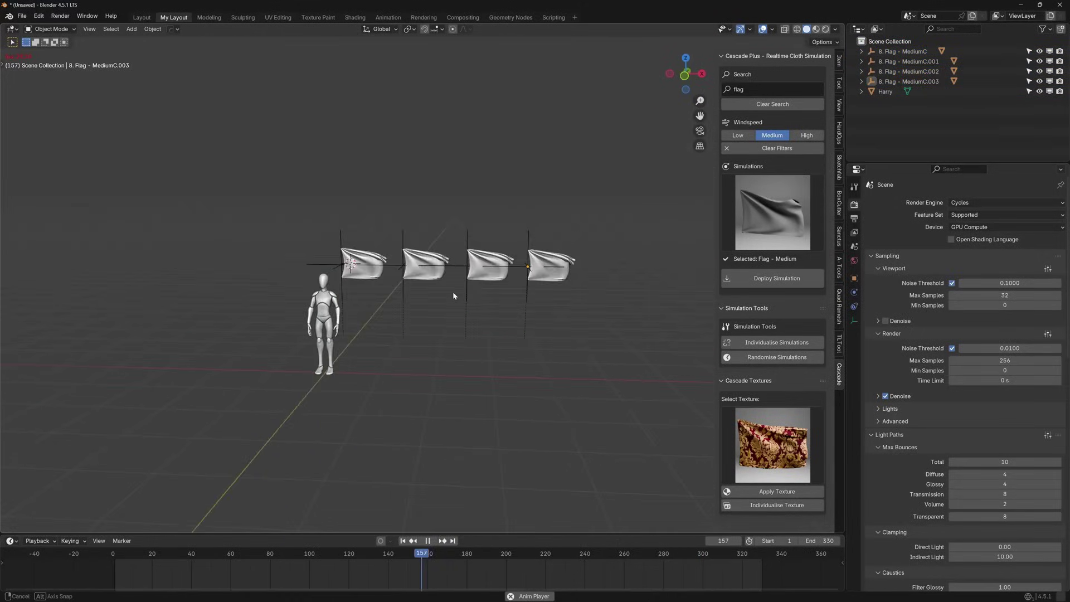
Deploy the Flag Gonfalon, Flag Long and Flag Feather simulations beside the row
left_click(773, 212)
left_click(597, 282)
middle_click_drag(597, 282, 242, 279)
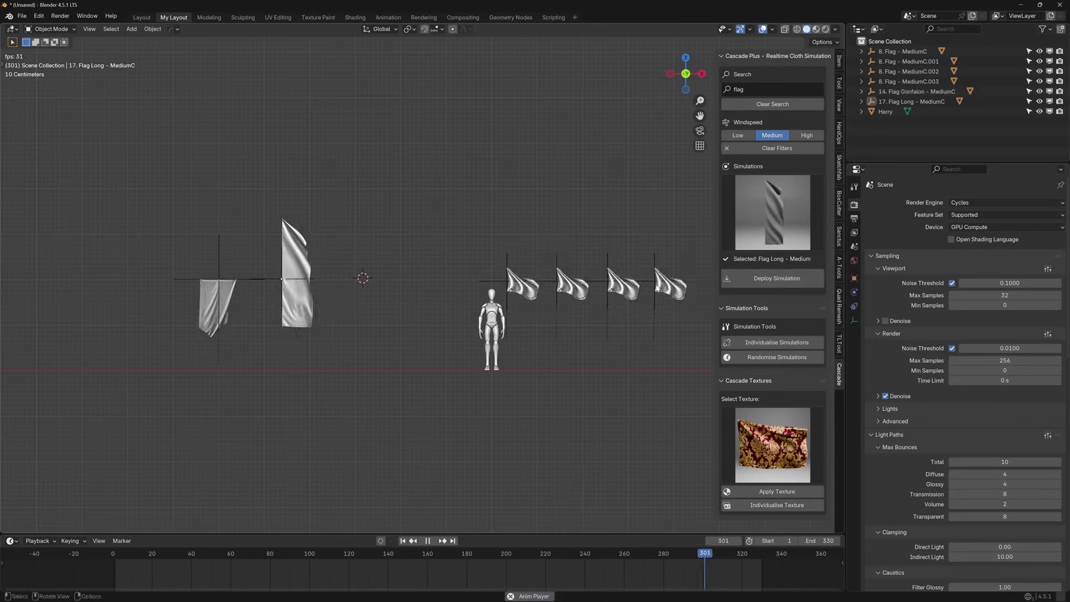
left_click(773, 212)
left_click(650, 282)
left_click(777, 278)
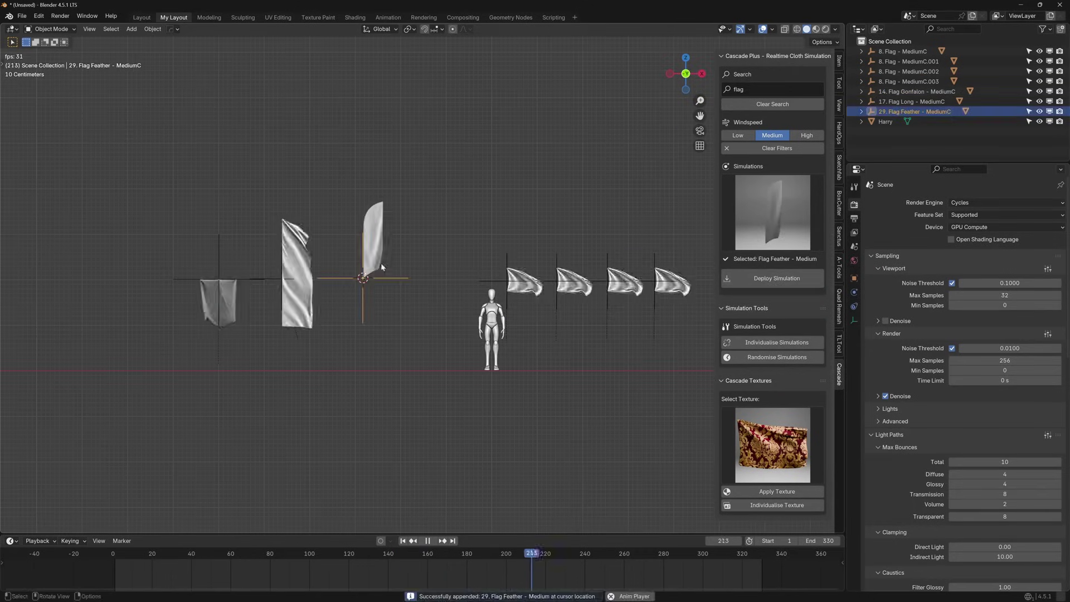
key("g")
key("z")
left_click(379, 301)
middle_click_drag(379, 301, 375, 359)
scroll(375, 359, "down", 4)
Randomise the simulation timing of the four original flags
left_click_drag(390, 223, 574, 317)
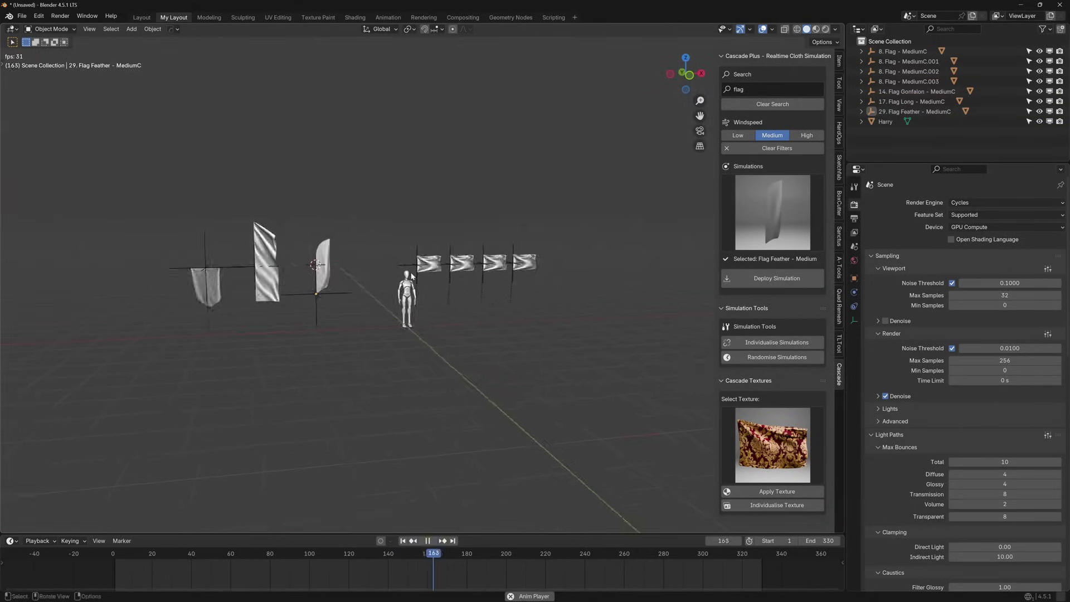
key("KP_Decimal")
left_click(777, 356)
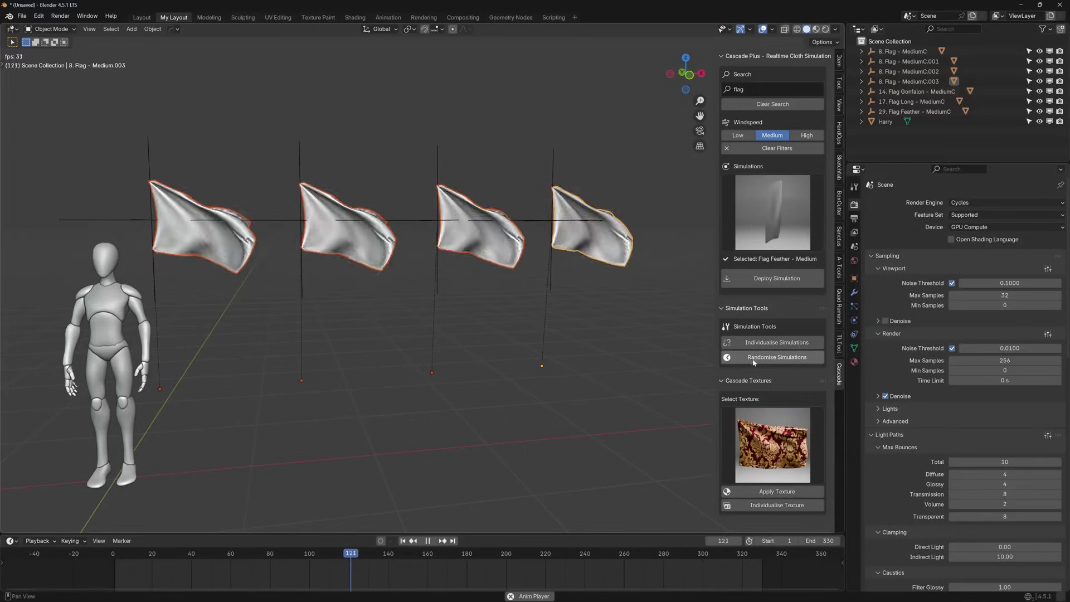
left_click(604, 299)
scroll(445, 351, "down", 5)
mouse_move(444, 351)
middle_mouse_down()
mouse_move(401, 249)
mouse_move(483, 232)
middle_mouse_up()
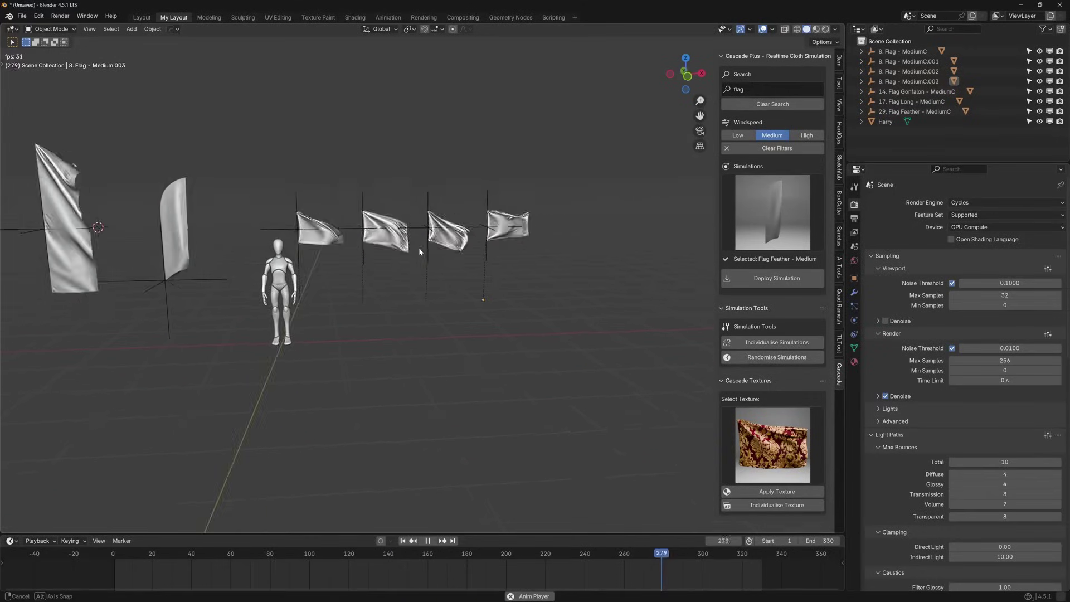
Switch the viewport to Material Preview shading, viewing the flags from the front
key("KP_1")
key("z")
left_click(480, 291)
middle_click_drag(481, 291, 390, 335)
Apply the red eagle texture to the selected flag
left_click(772, 444)
scroll(705, 366, "up", 3)
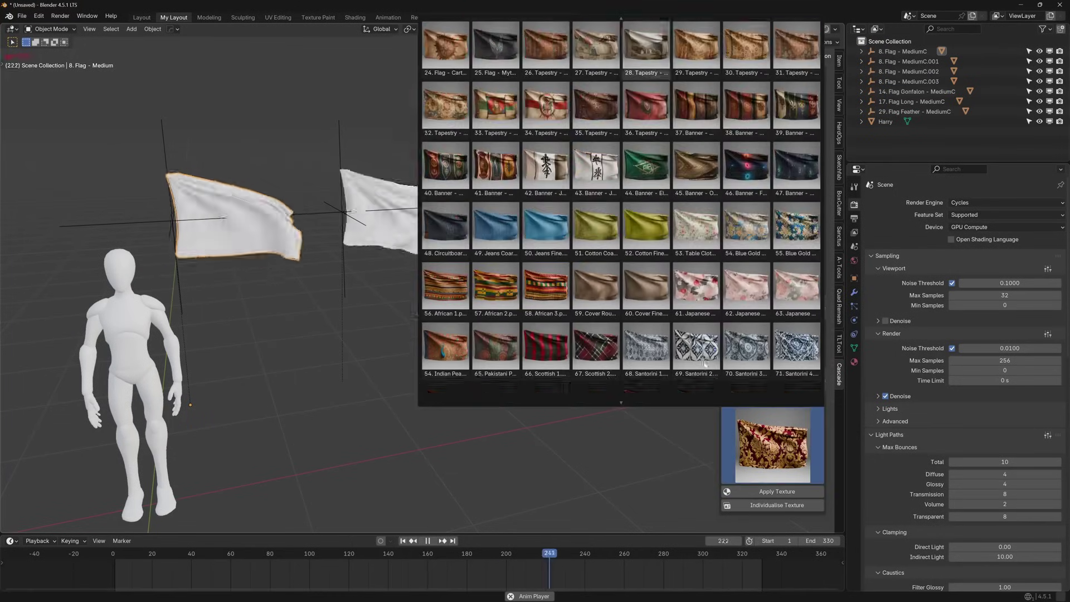
left_click(696, 106)
left_click(777, 491)
Apply further Cascade textures to the second and third flags
scroll(230, 234, "up", 5)
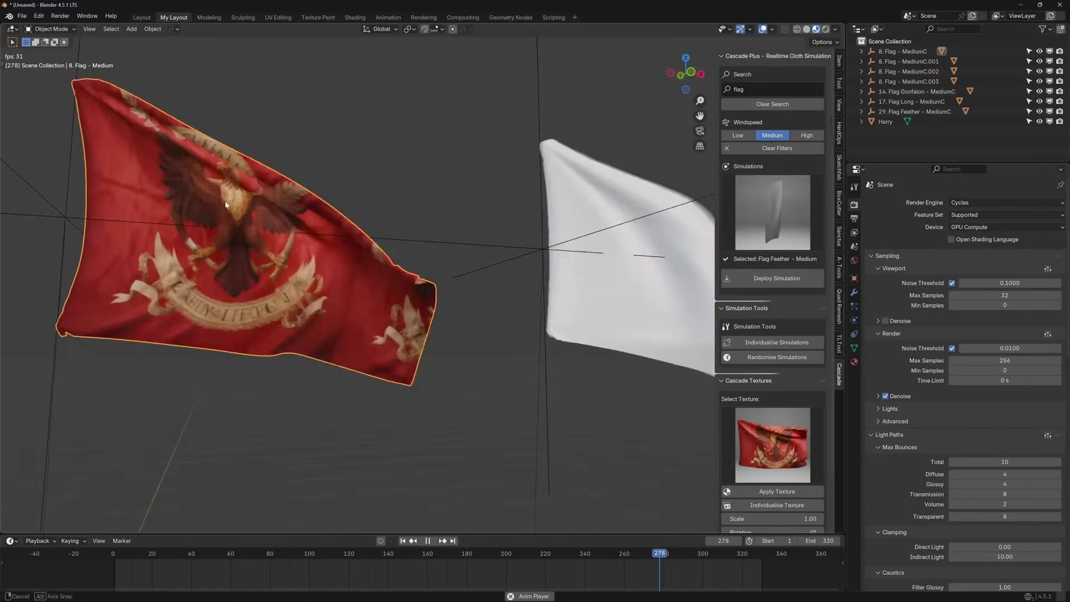
scroll(231, 234, "down", 5)
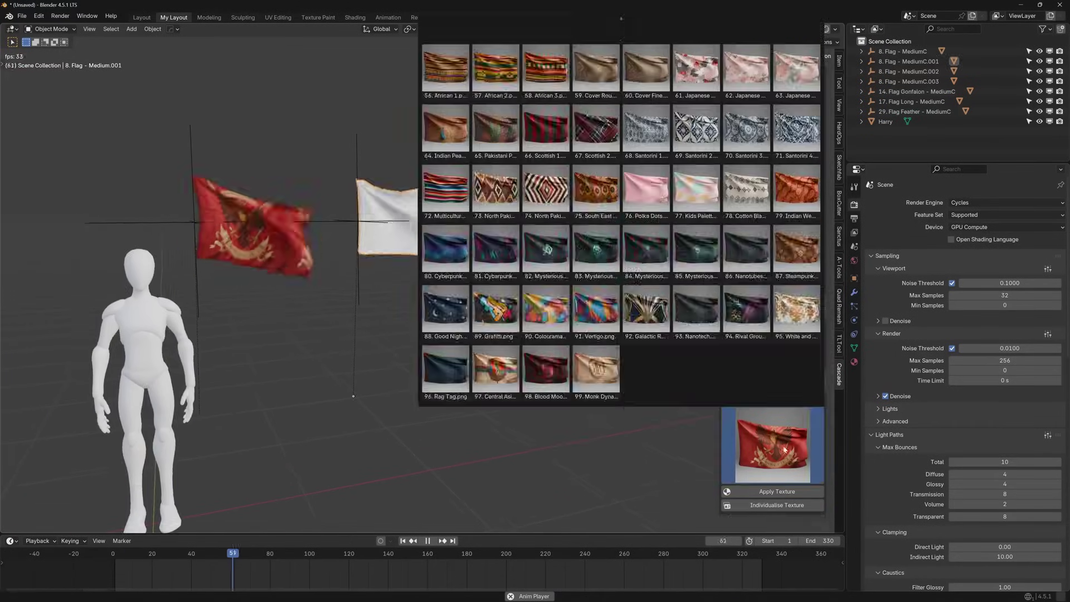
scroll(614, 167, "down", 3)
left_click(777, 492)
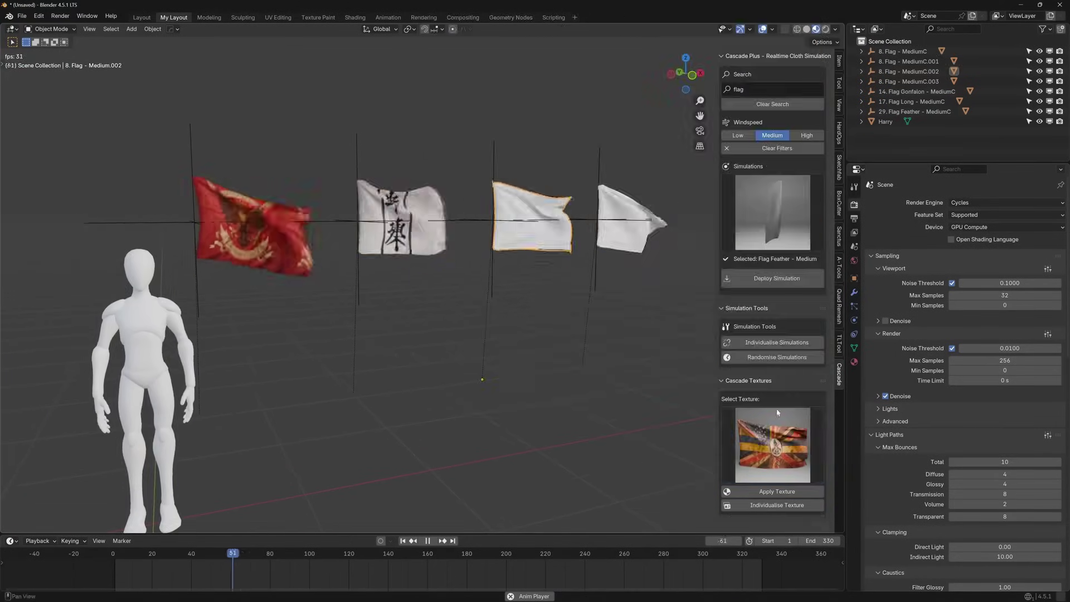
left_click(630, 223)
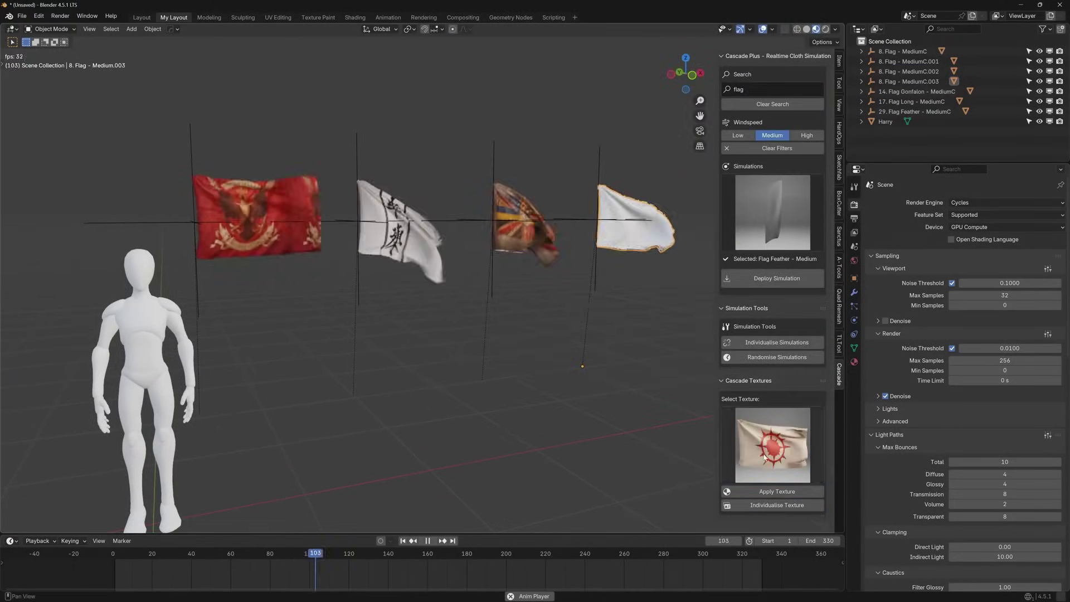
scroll(391, 201, "up", 5)
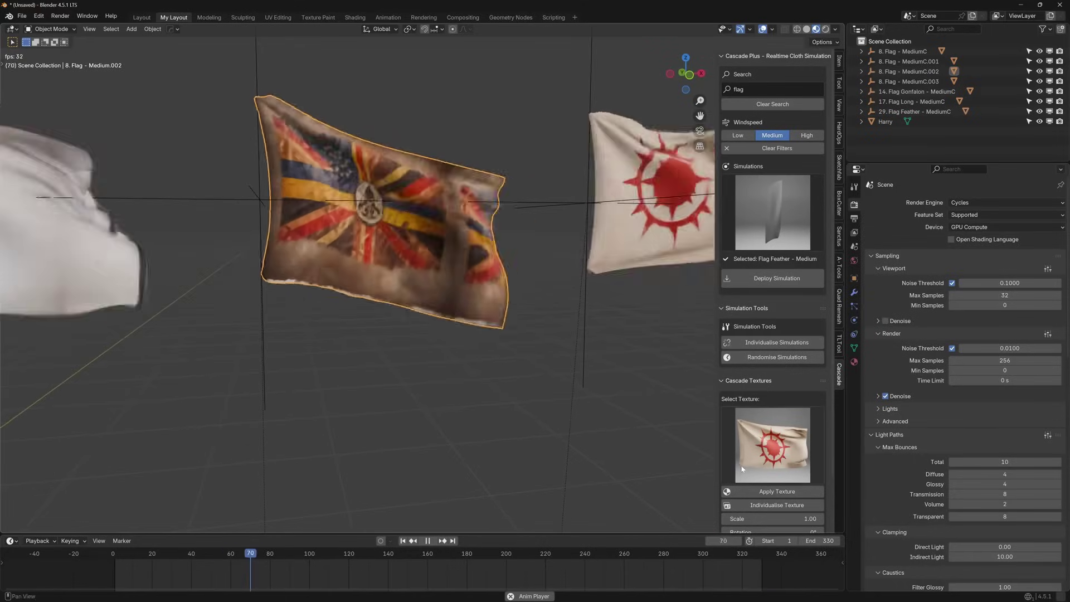
scroll(745, 472, "down", 3)
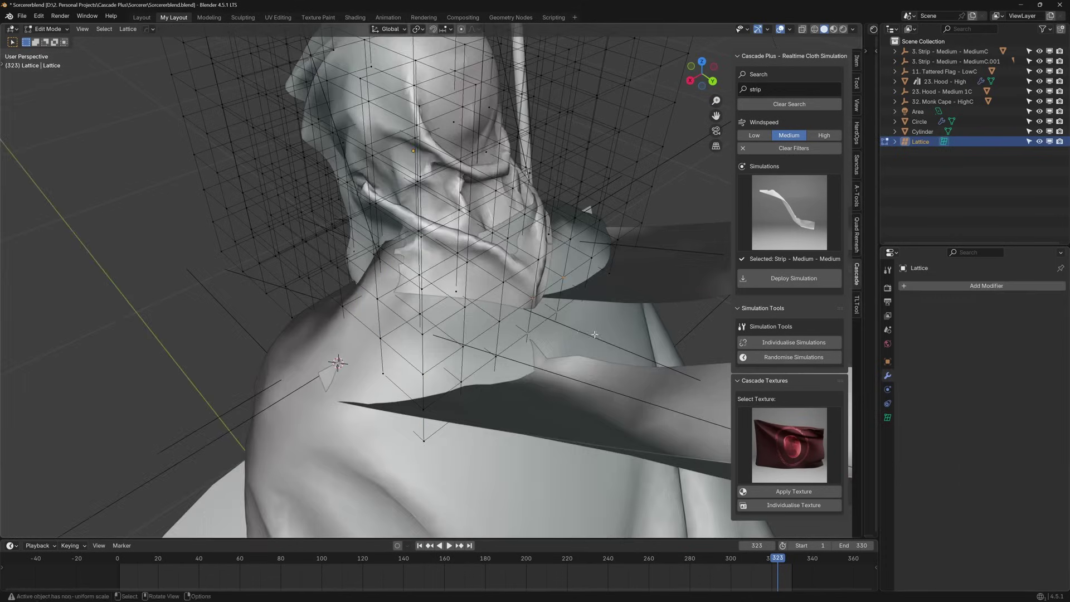
Move the hood's lattice along Y and orbit round to the sorcerer's back
key("g")
key("y")
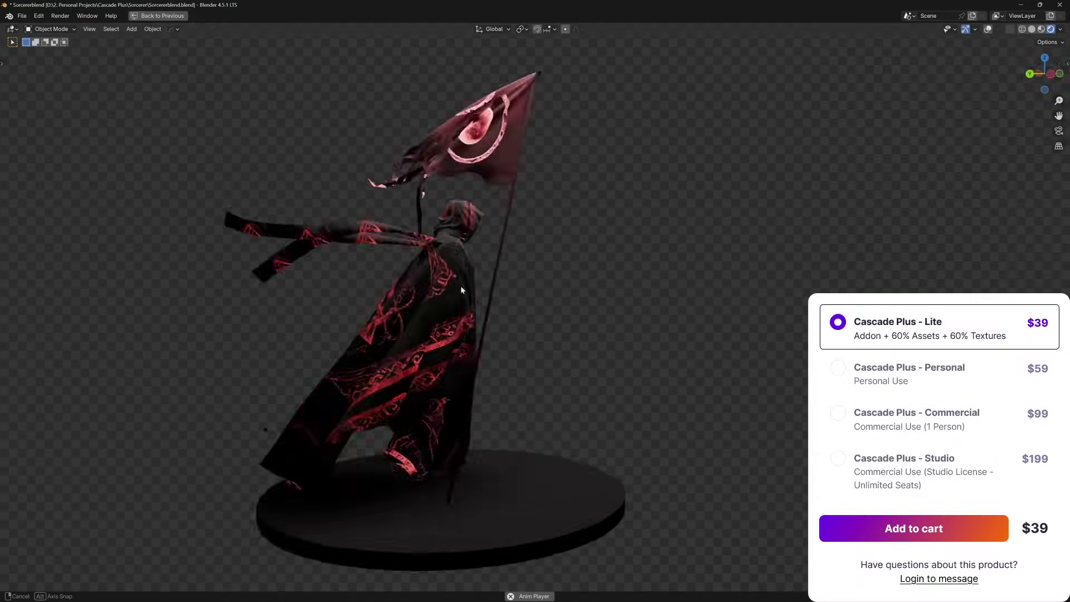
middle_click_drag(461, 289, 737, 288)
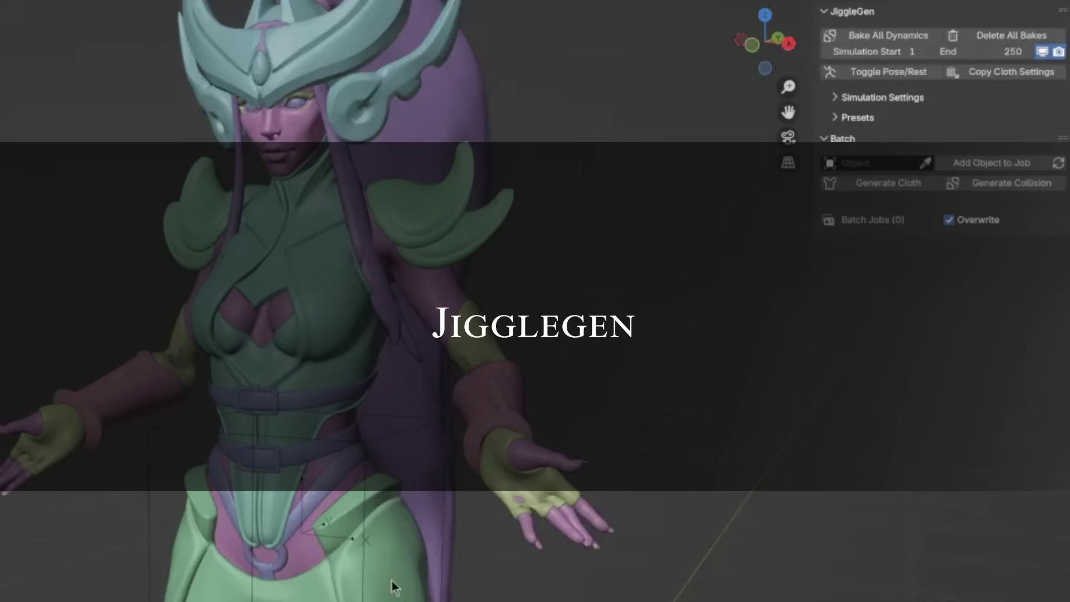
Add skirt and hair batch jobs with phy_skirt and phy_hair as their entries
left_click(971, 164)
left_click(846, 240)
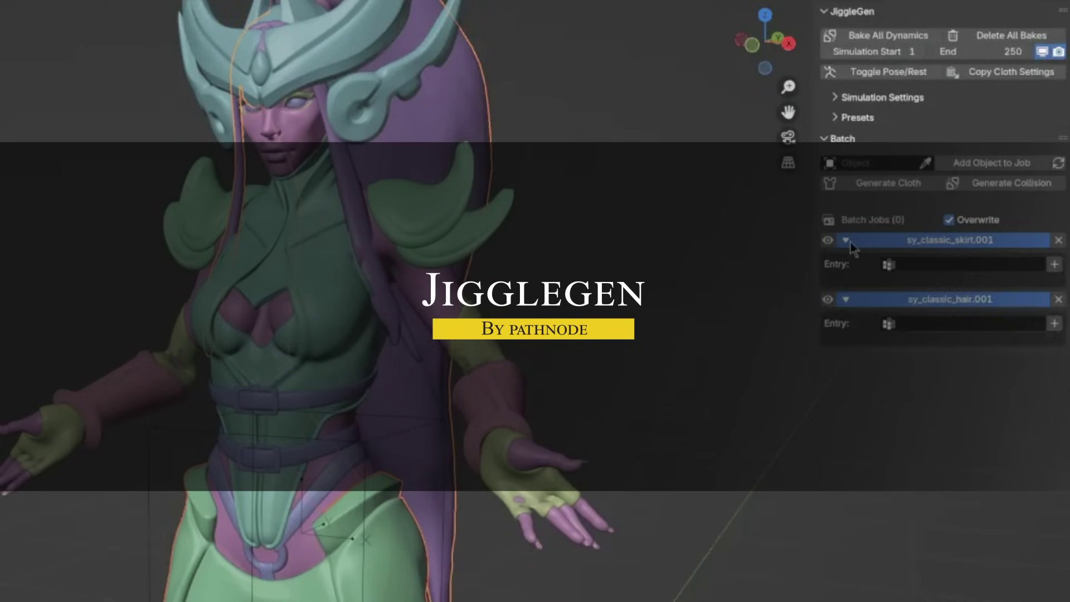
left_click(920, 264)
type("phy")
key("Return")
left_click(955, 323)
type("phy")
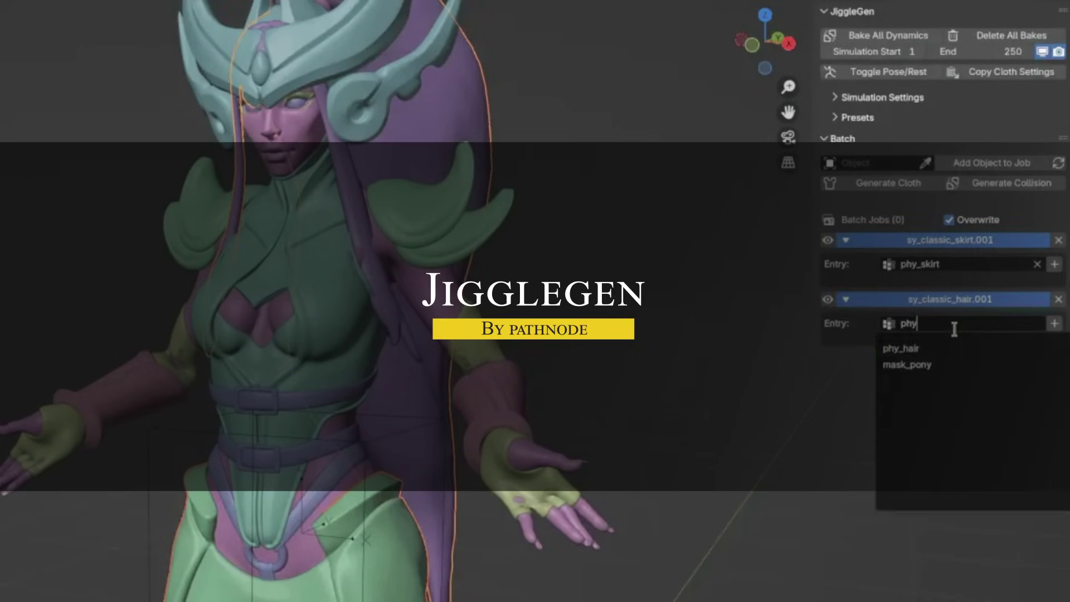
key("Return")
left_click(1055, 324)
left_click(1055, 264)
Set the skirt preset to NewPreset and the hair preset to Hair
left_click(948, 333)
left_click(920, 393)
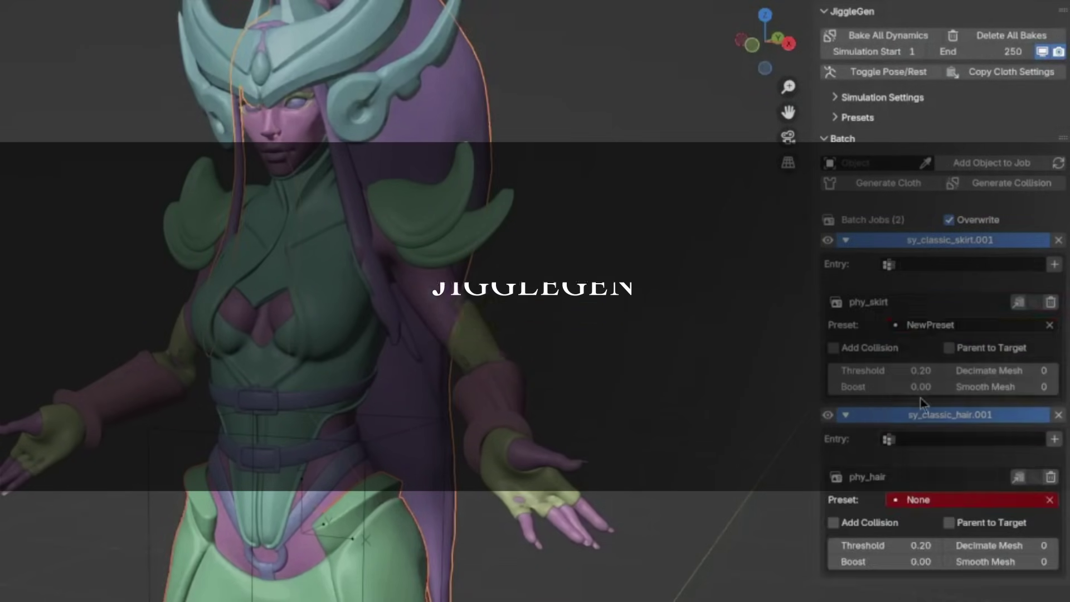
left_click(914, 498)
left_click(906, 555)
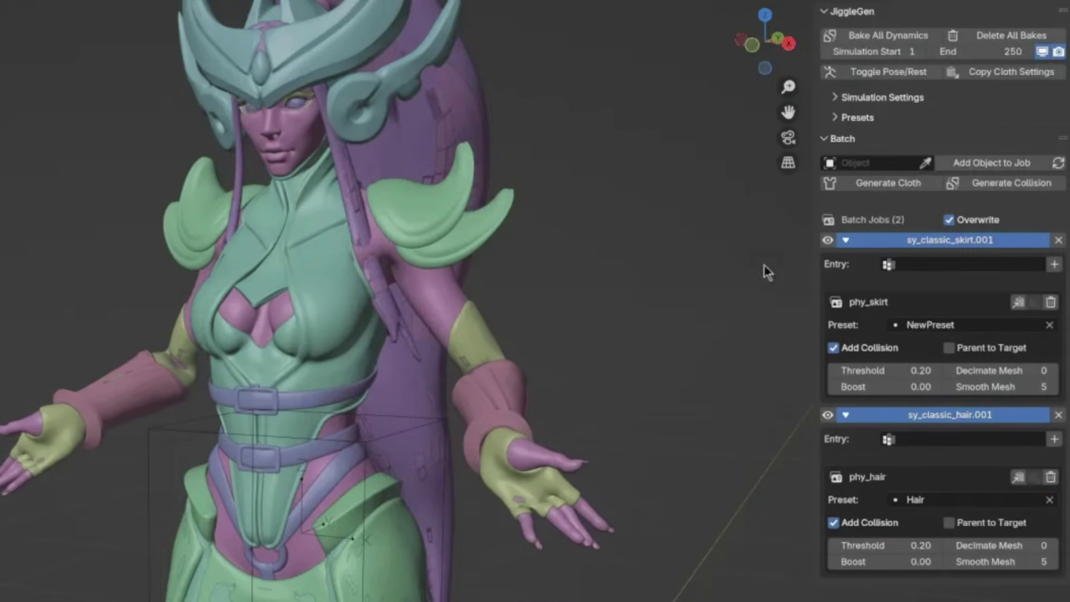
Select the box object at the character's waist and bring up the mode menu
left_click(495, 427)
middle_click_drag(495, 426, 537, 347)
key("ctrl+Tab")
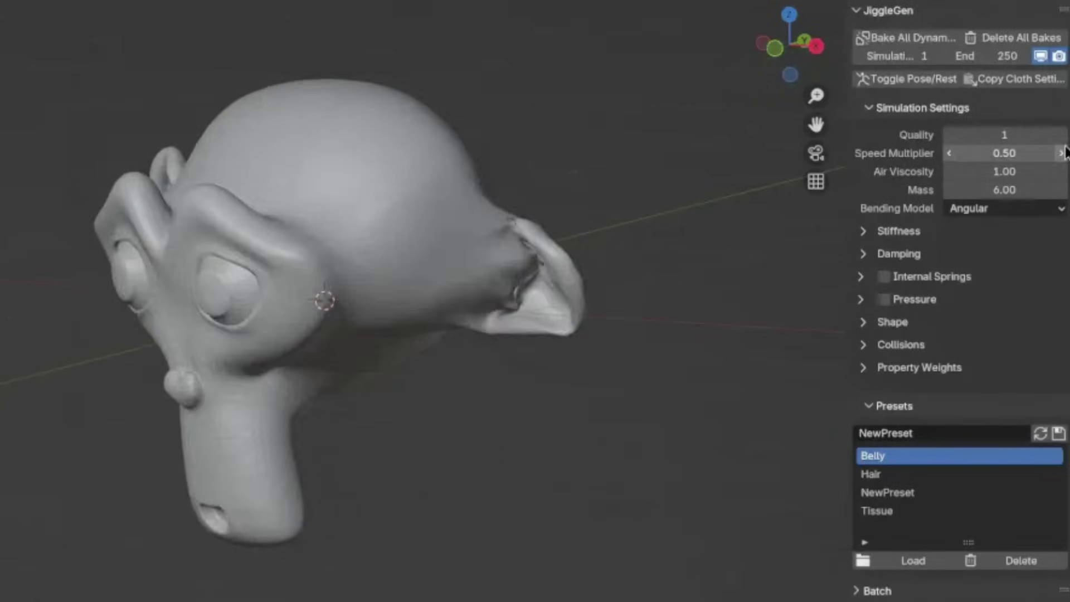
Set Quality to 6 and Speed Multiplier to 1.00
left_click(1062, 136)
left_click(1063, 135)
left_click(1063, 136)
left_click(1063, 135)
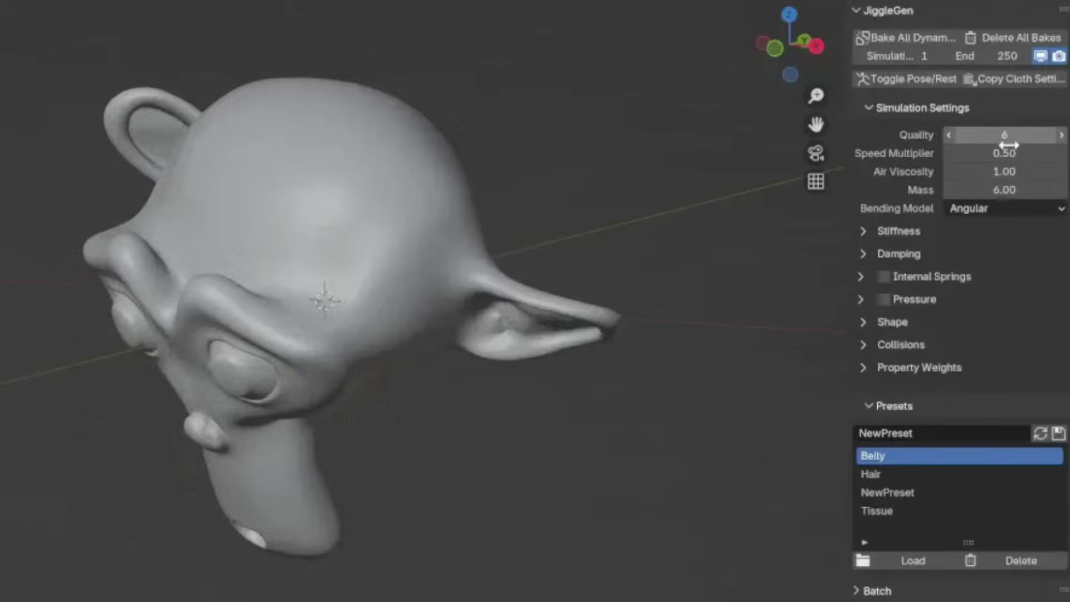
left_click(1063, 135)
left_click(1000, 156)
type("1.")
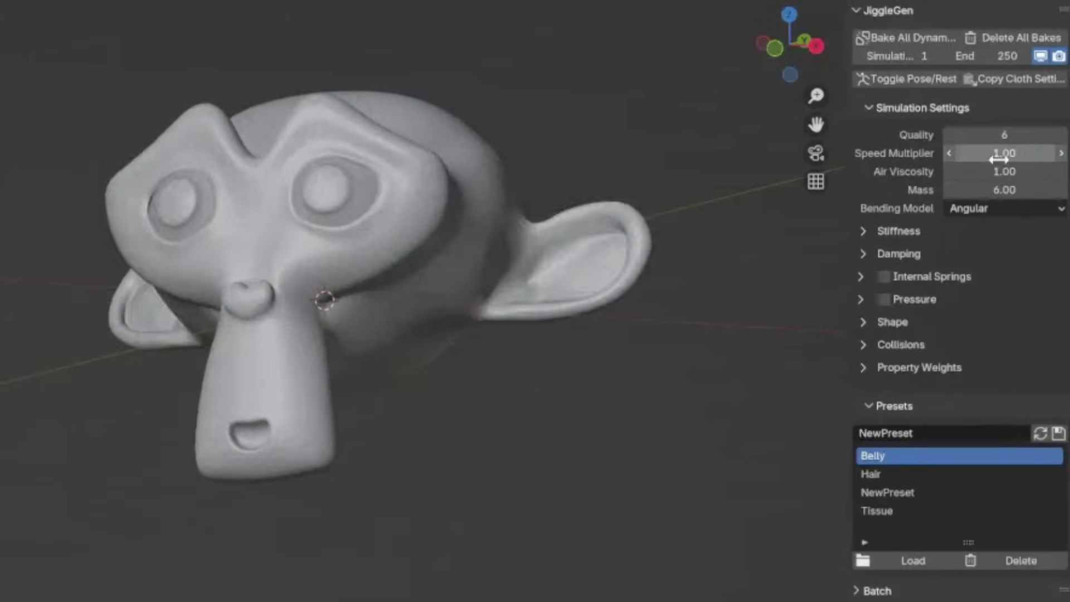
key("Return")
Set Tension and Compression Stiffness both to 45
left_click(863, 231)
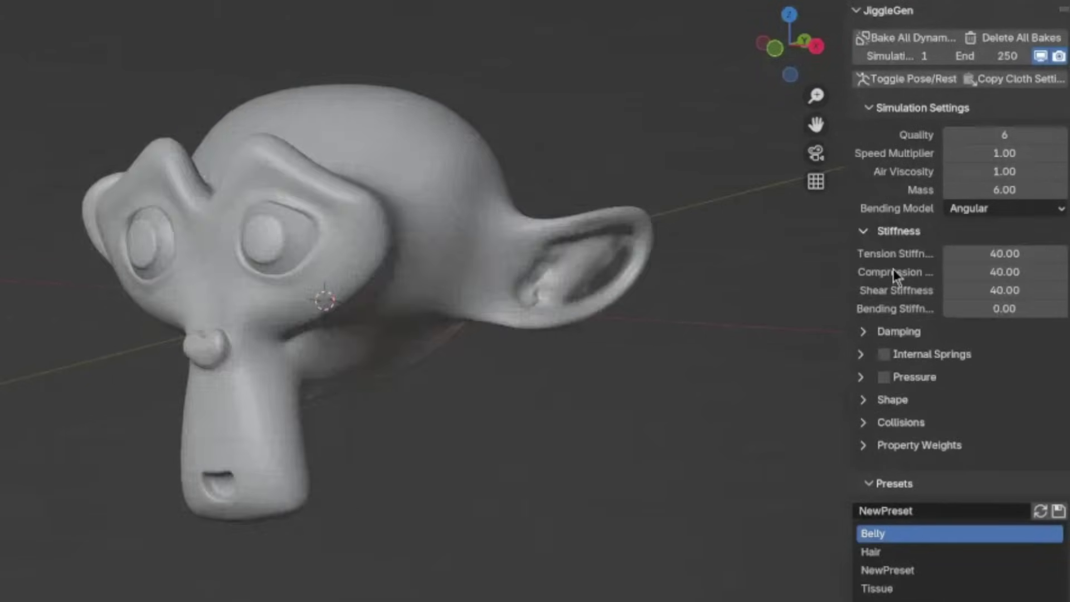
left_click(982, 254)
type("45")
key("Return")
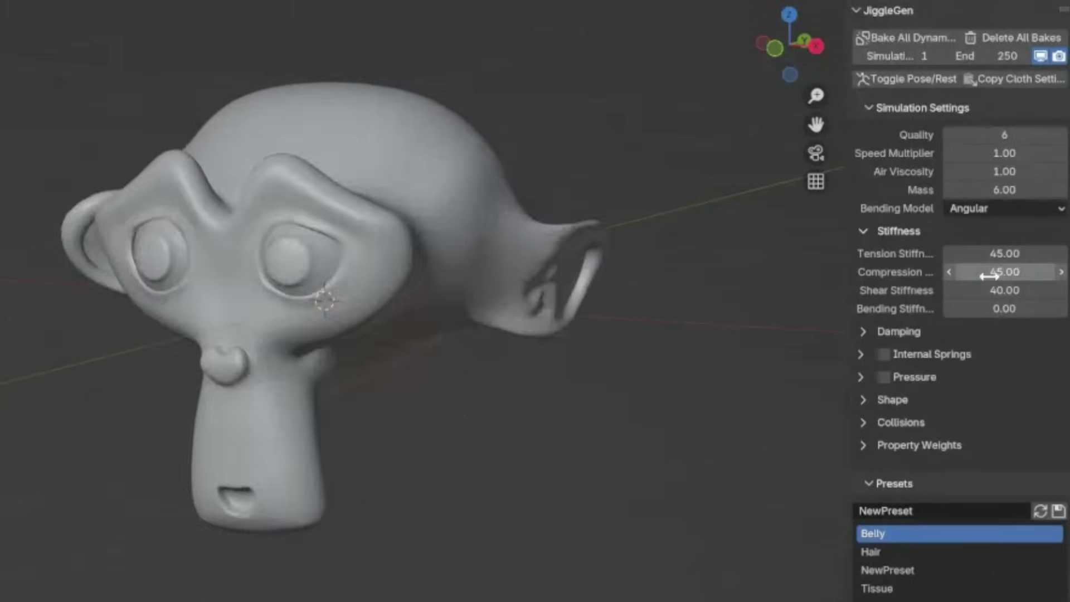
left_click(990, 272)
type("45")
key("Return")
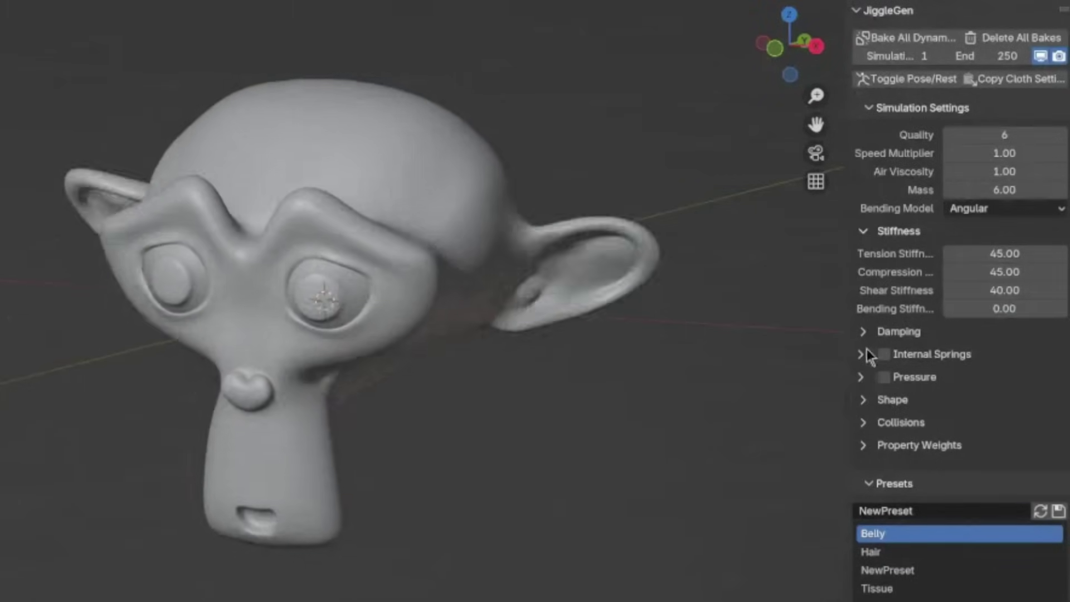
Enable Internal Springs, briefly checking the Damping and Pressure settings
left_click(866, 332)
left_click(866, 332)
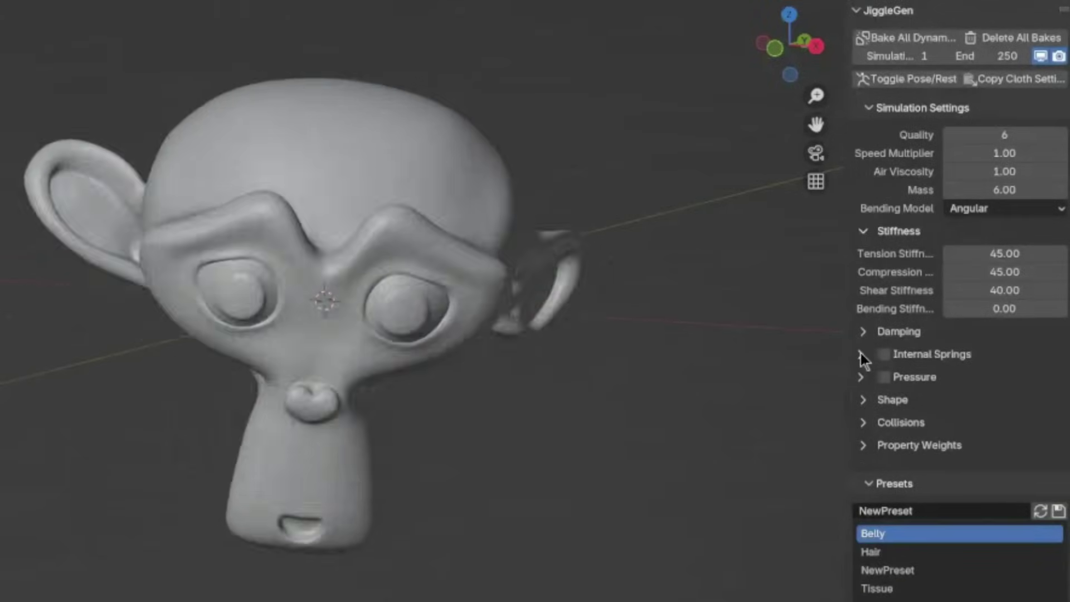
left_click(860, 354)
left_click(885, 354)
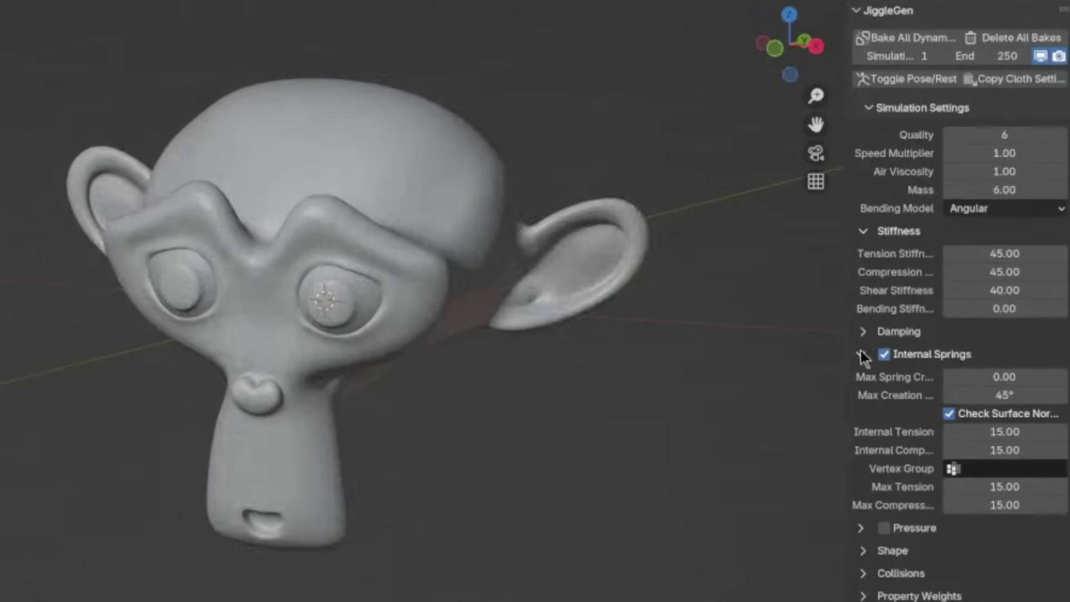
left_click(862, 354)
left_click(863, 380)
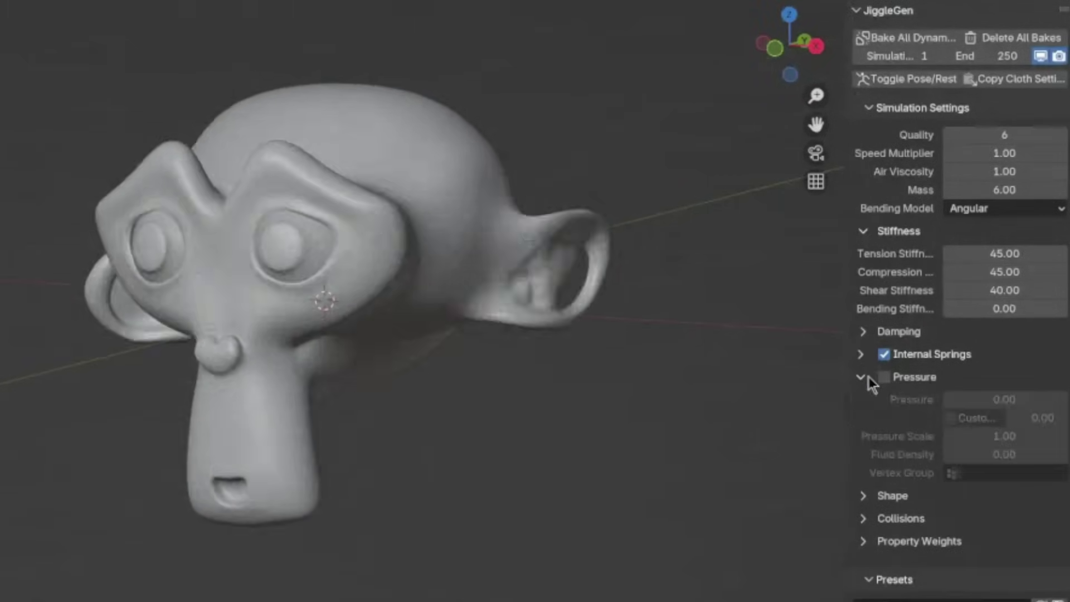
left_click(867, 377)
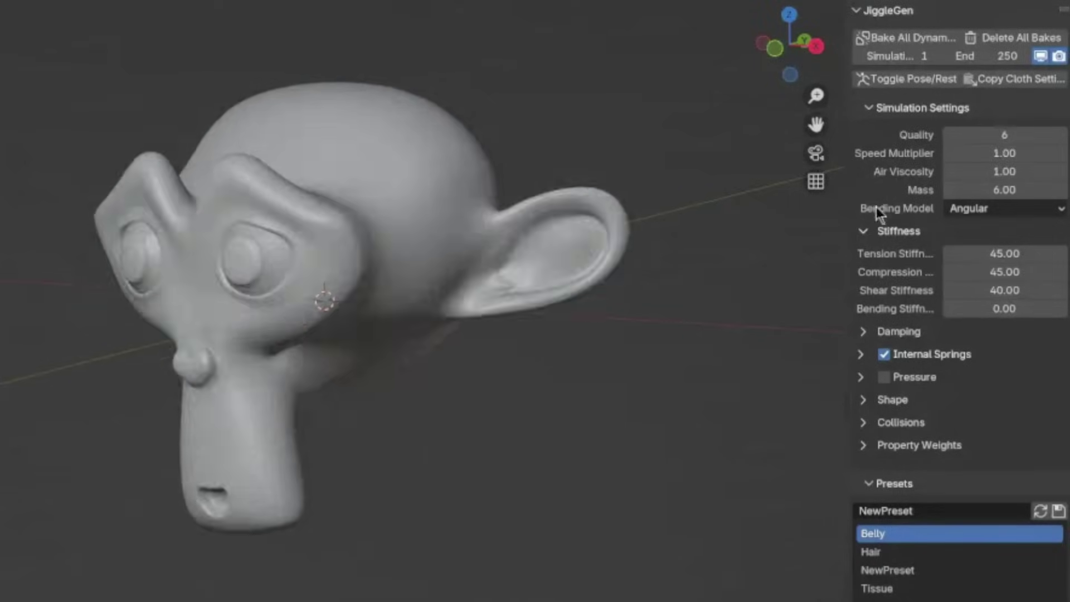
left_click(862, 232)
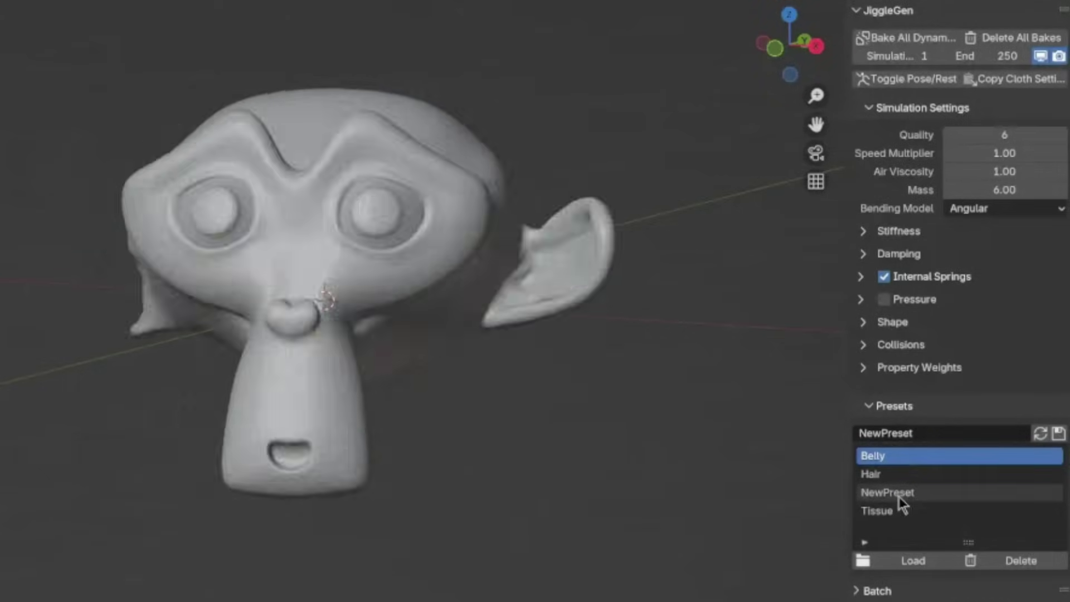
Try the Hair, NewPreset and Tissue jiggle presets, then save the Hair settings as 'Funny Ears'
left_click(888, 479)
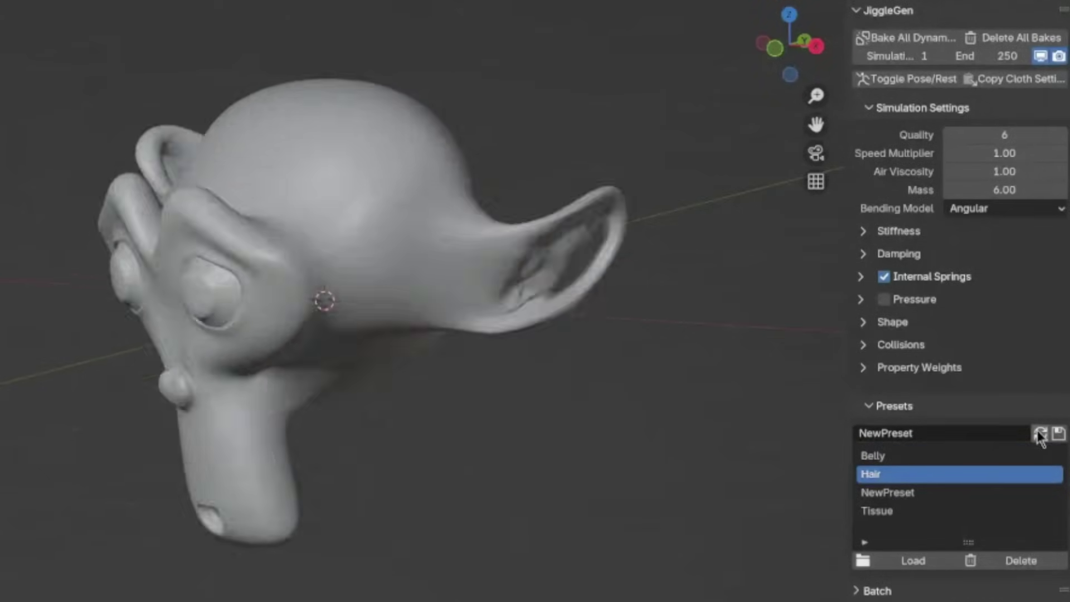
left_click(933, 567)
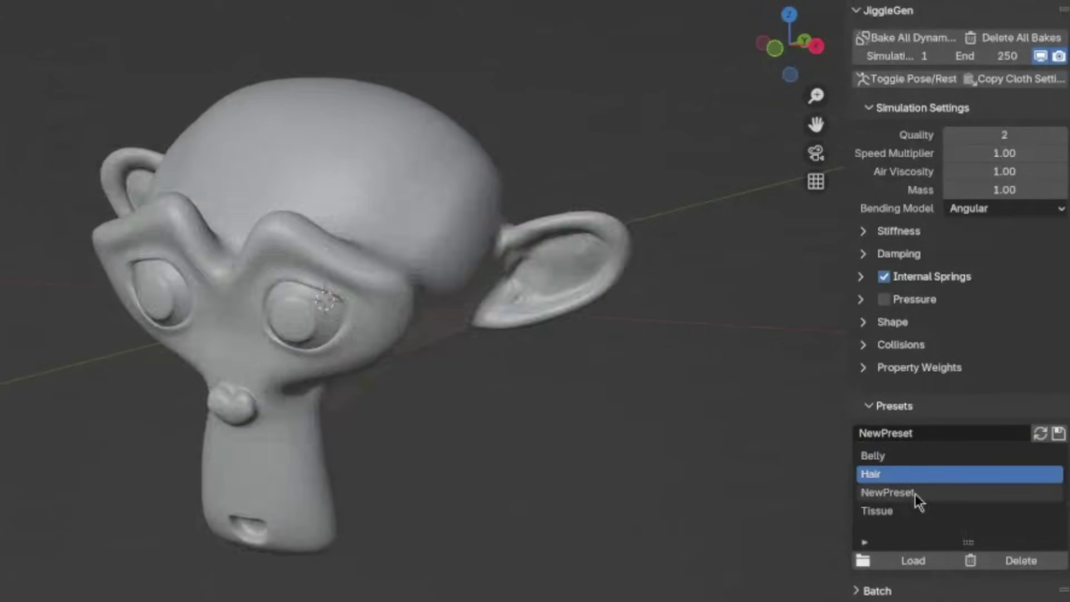
left_click(916, 494)
left_click(917, 557)
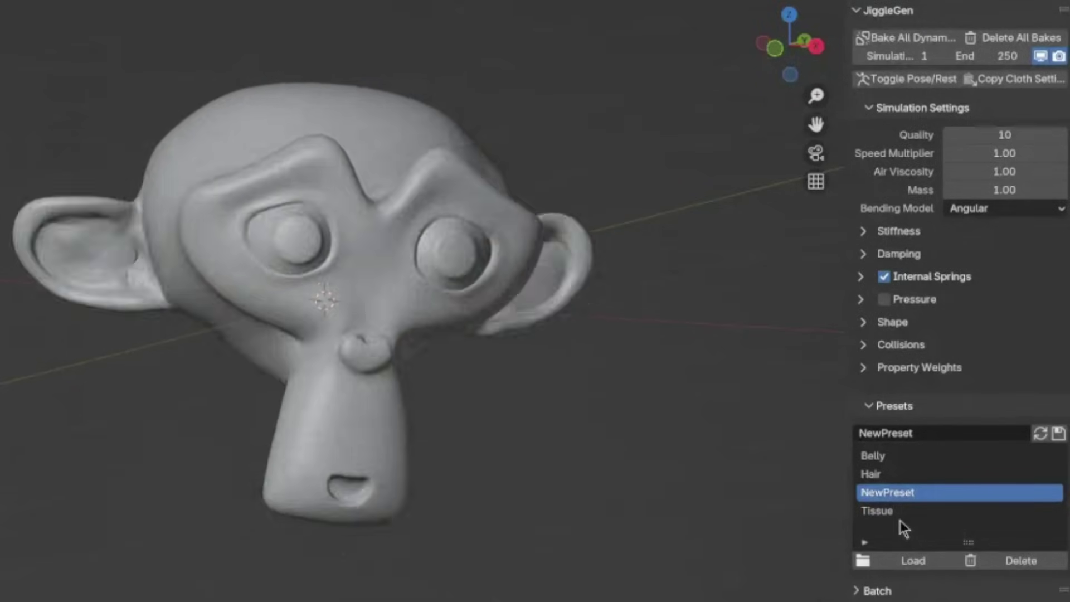
left_click(895, 512)
left_click(912, 567)
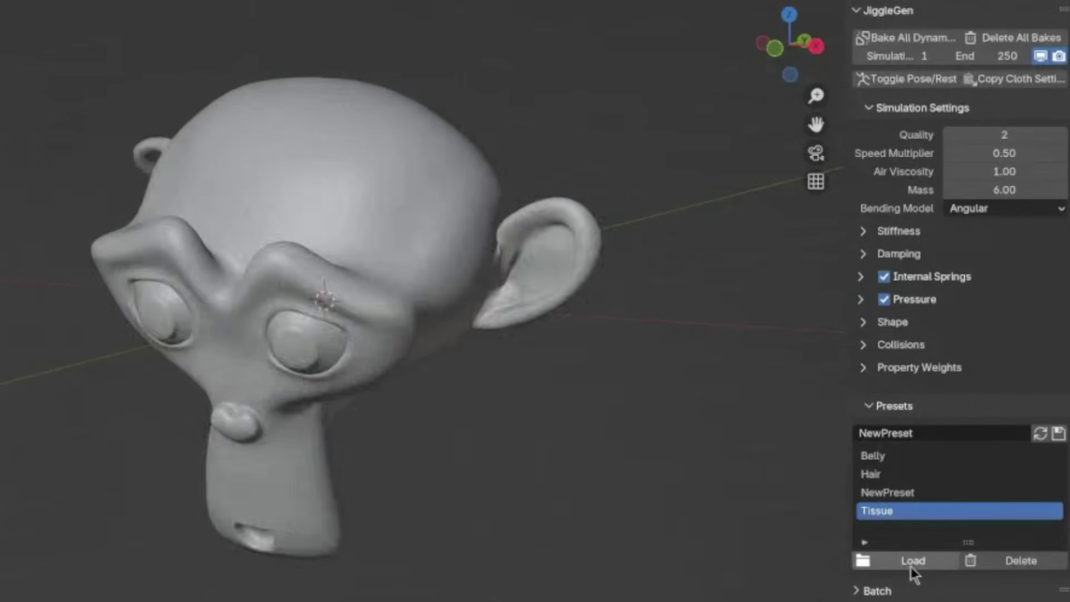
left_click(891, 475)
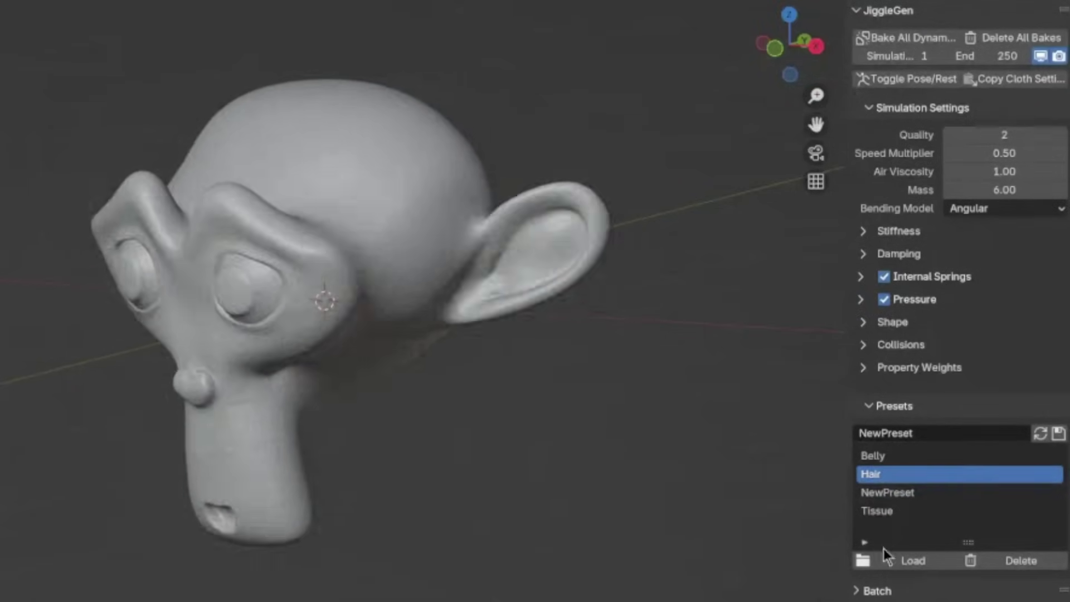
left_click(888, 557)
left_click(936, 430)
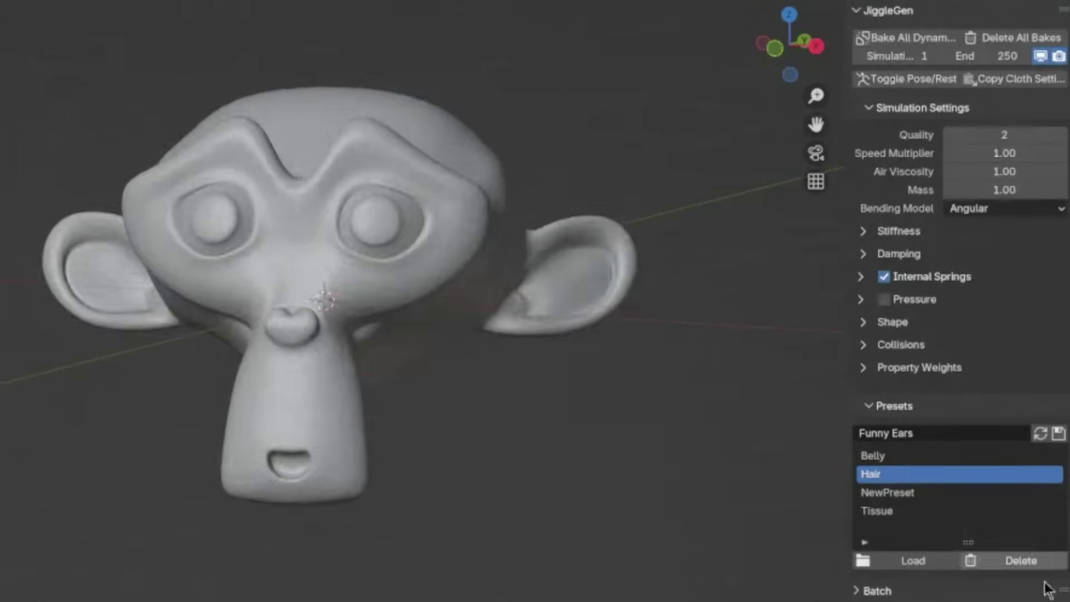
left_click(1061, 434)
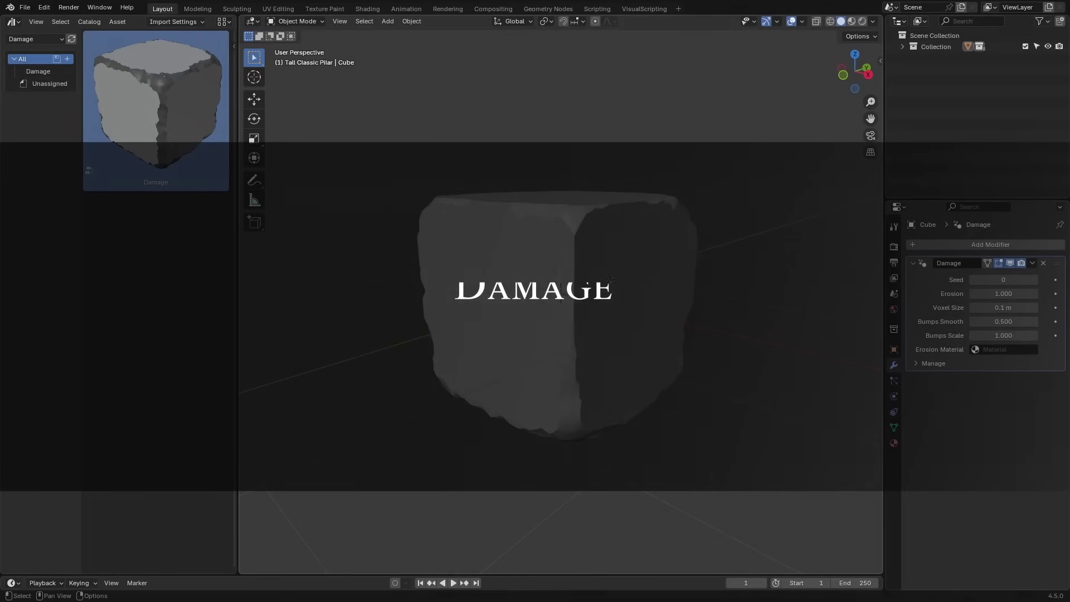
Raise Bumps Smooth on the damaged cube, then apply Damage to the Concrete bollard with Erosion ~0.335
middle_click_drag(535, 313, 563, 301)
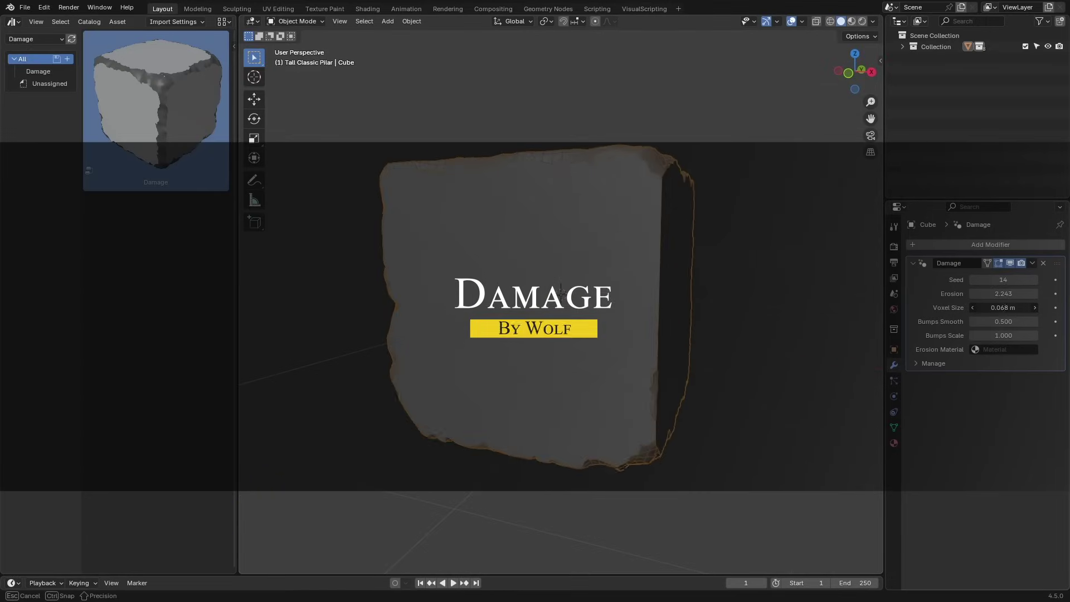
left_click_drag(1004, 321, 1011, 322)
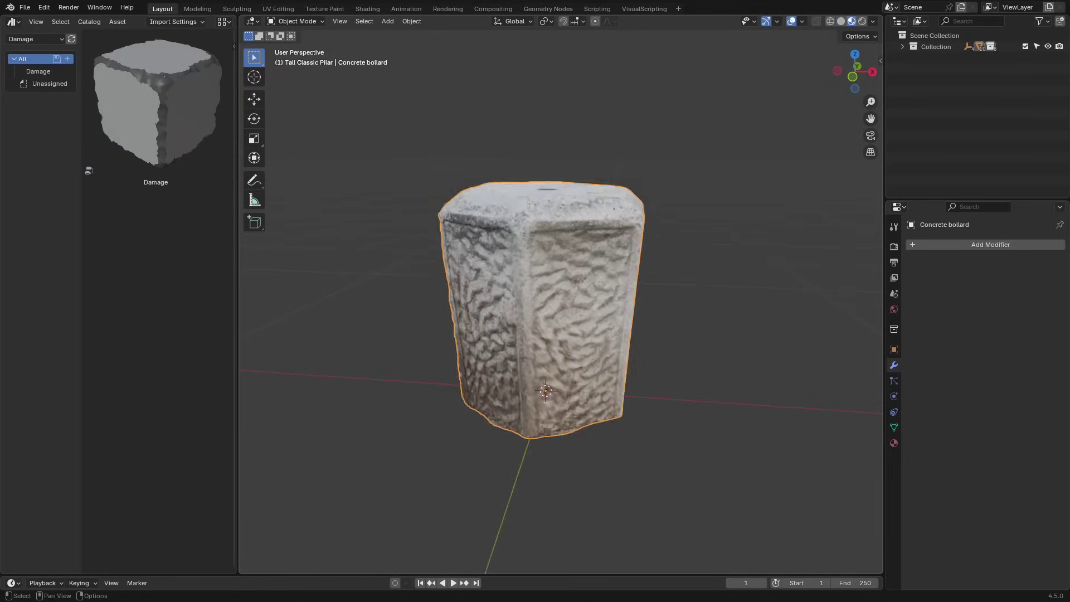
left_click_drag(156, 106, 541, 296)
left_click_drag(1004, 293, 1011, 294)
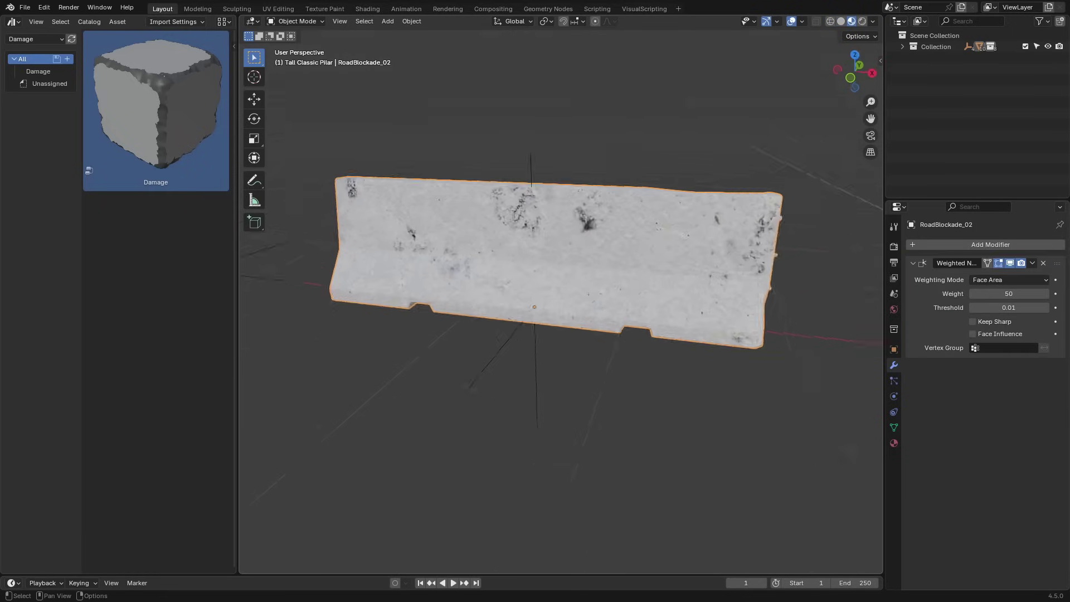
Add a Damage modifier to the road blockade and fine-tune its erosion
left_click_drag(156, 111, 502, 307)
mouse_move(1003, 397)
left_mouse_down()
mouse_move(1054, 397)
mouse_move(1014, 397)
left_mouse_up()
middle_click_drag(558, 279, 642, 268)
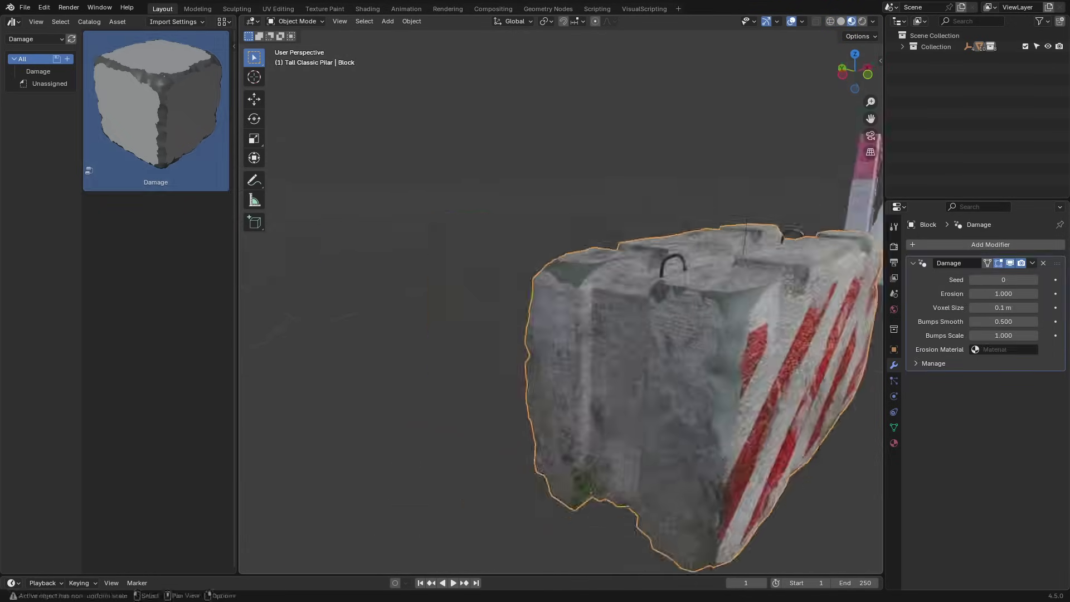
Tune the striped block's Erosion, Bumps Smooth and Seed, then damage and erode the barrier
mouse_move(1004, 294)
left_mouse_down()
mouse_move(1025, 294)
mouse_move(1014, 308)
mouse_move(1026, 307)
mouse_move(1001, 308)
left_mouse_up()
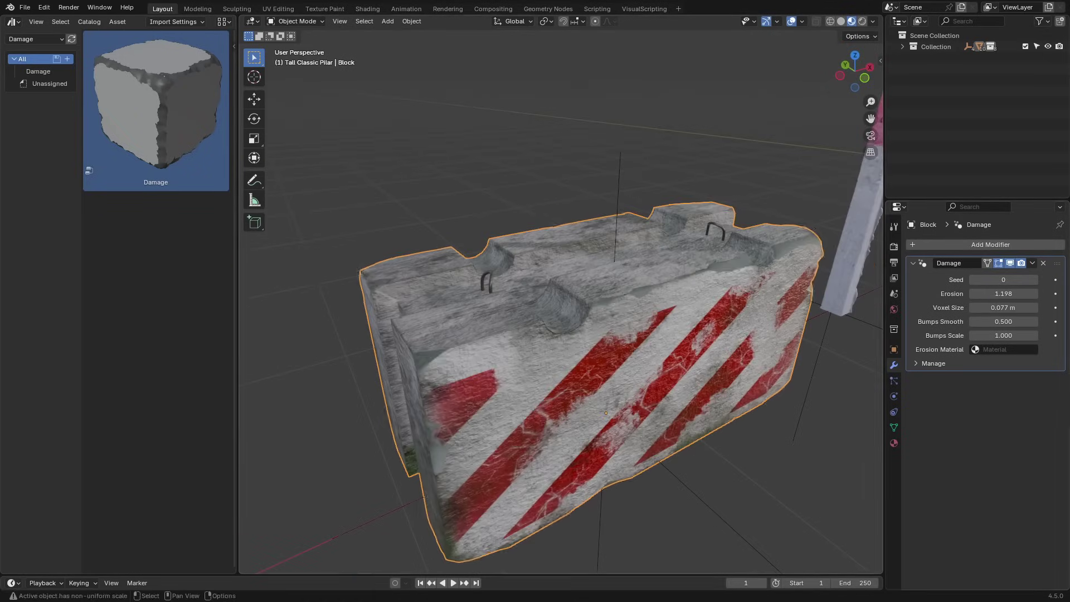
left_click_drag(1003, 322, 1020, 335)
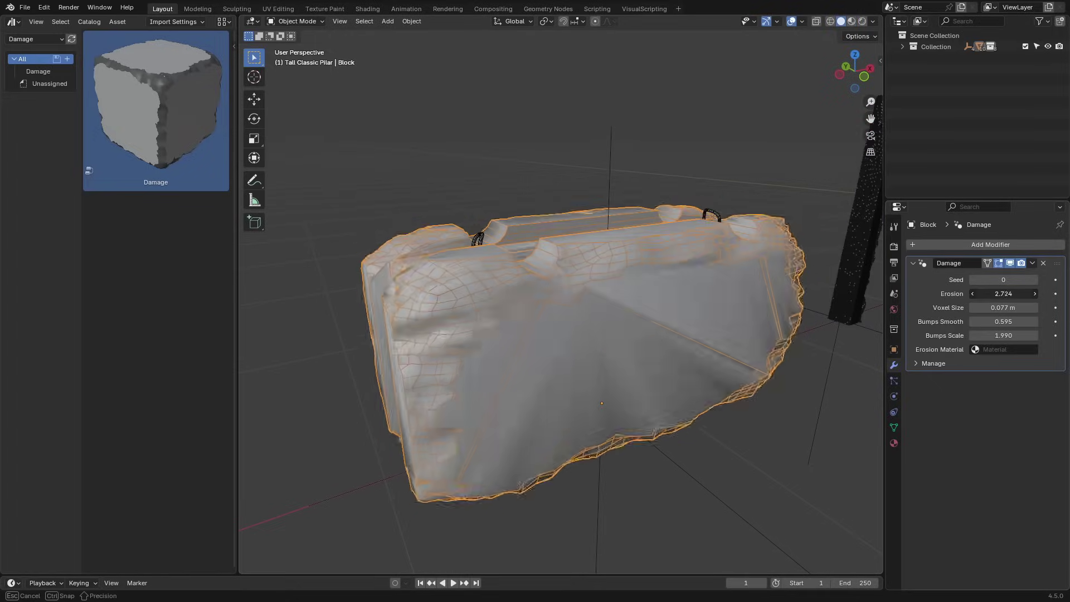
left_click(1035, 280)
left_click(1035, 280)
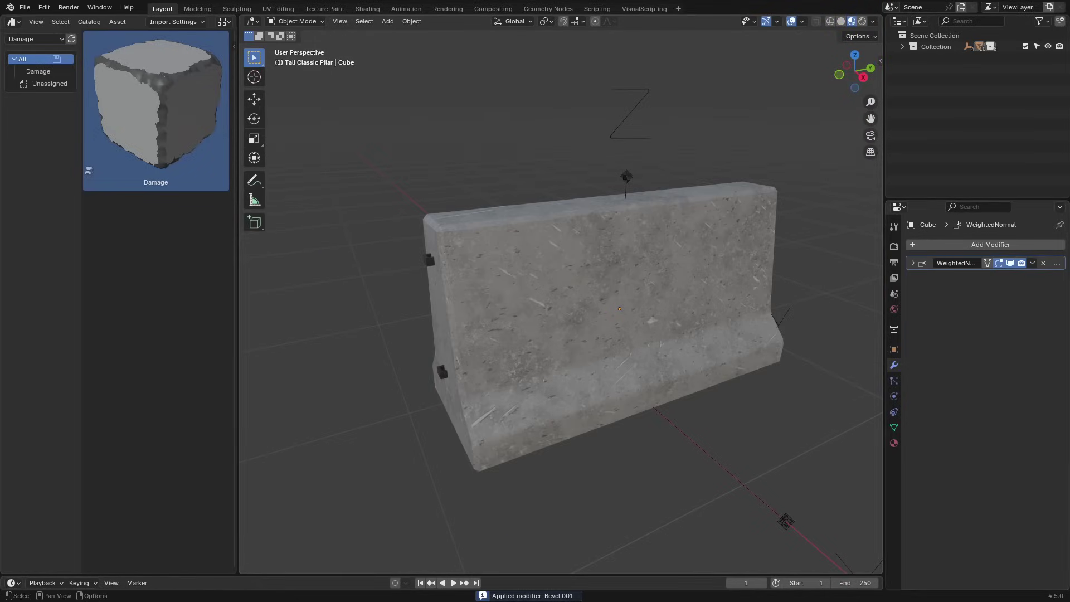
left_click_drag(1004, 309, 1004, 309)
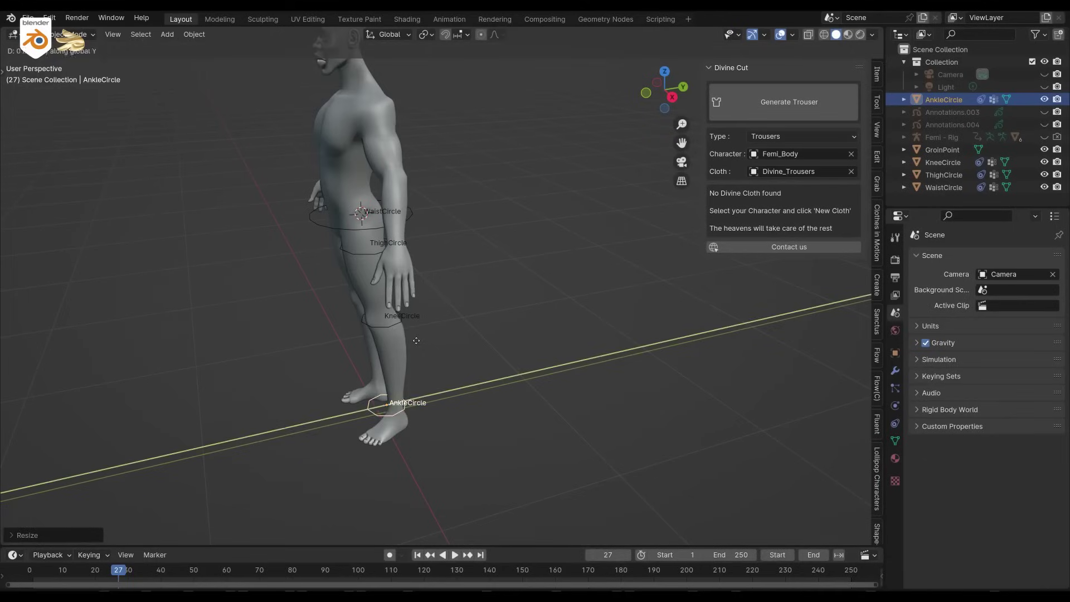
Select the KneeCircle guide in the outliner
left_click(411, 330)
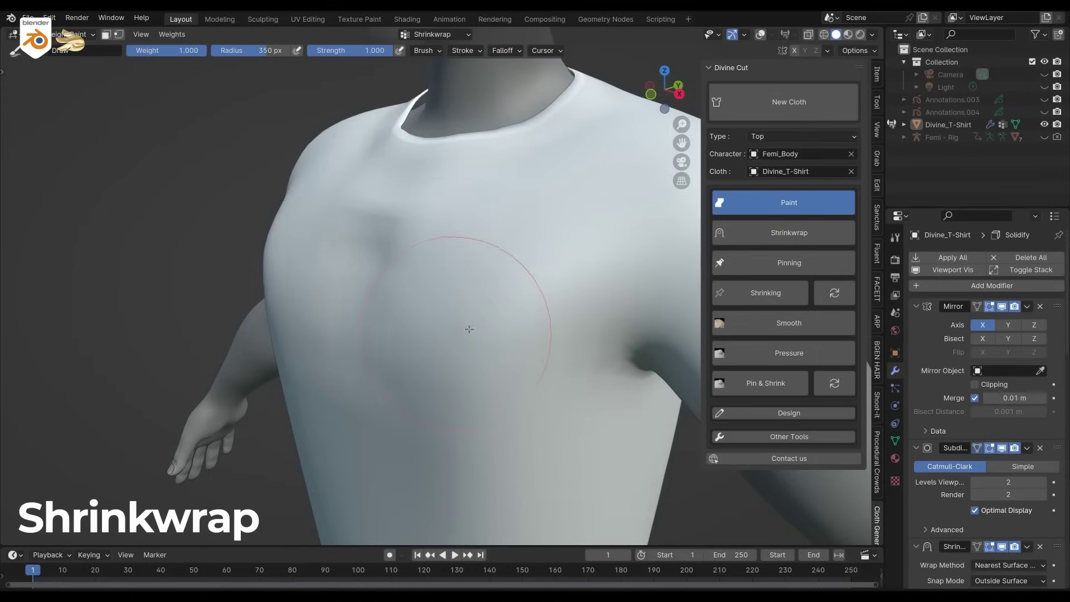
Orbit the view around the fitted Divine Cut T-shirt
middle_click_drag(504, 320, 453, 270)
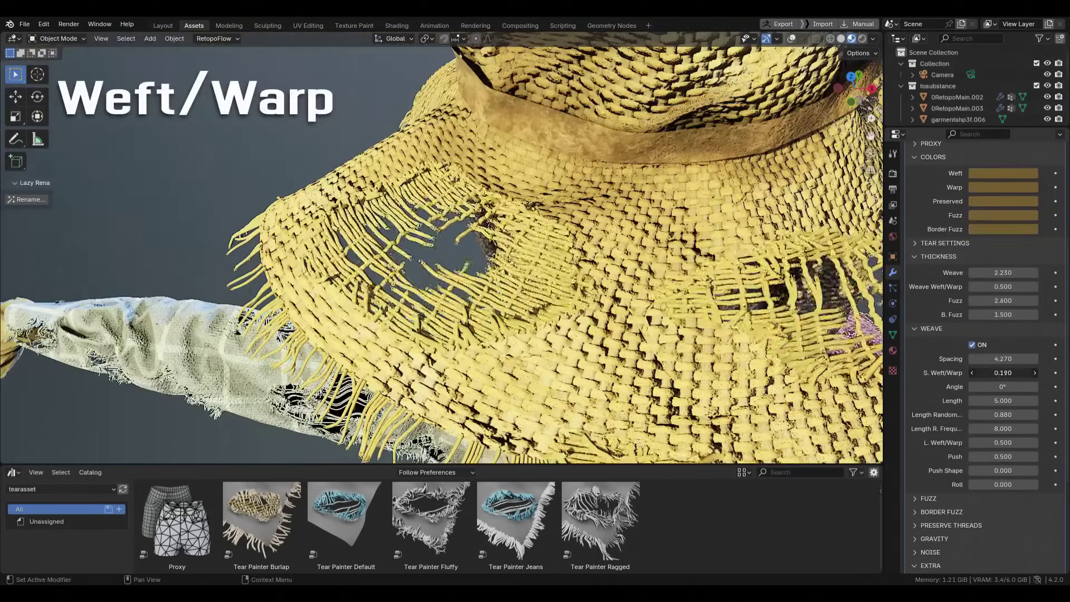
Lower the hat's S. Weft/Warp spacing and the scarf fringe's Border Fuzz Frequency
left_click_drag(1014, 373, 964, 373)
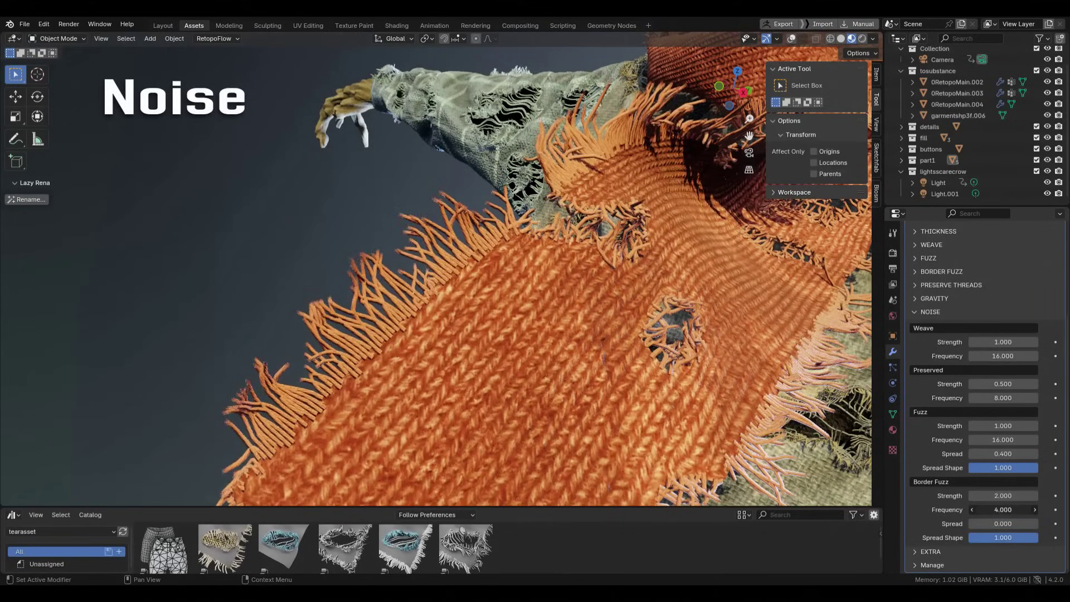
left_click_drag(998, 511, 1006, 524)
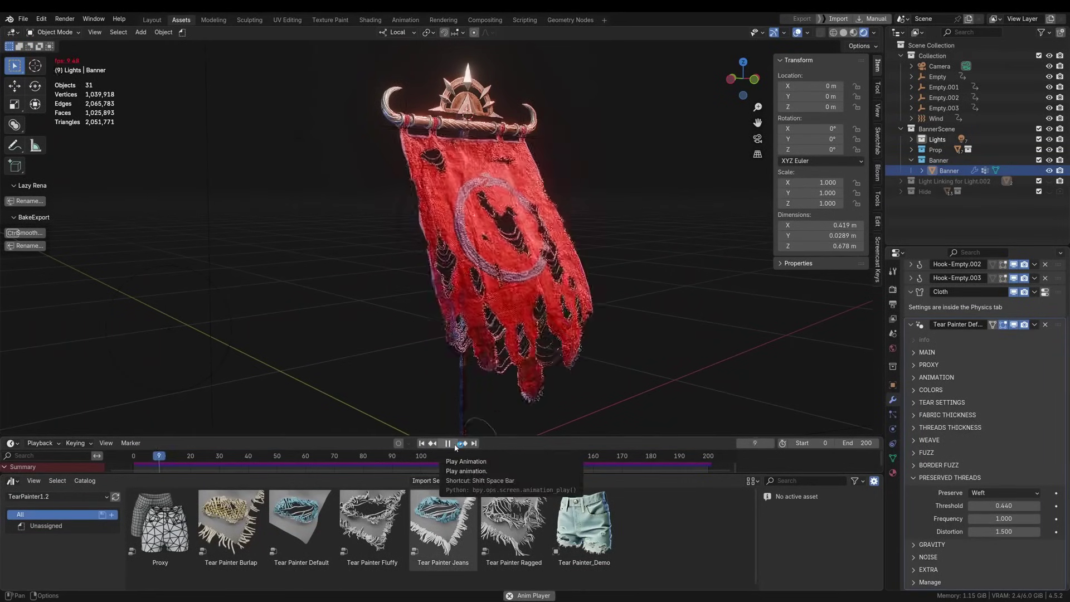
Stop playback at frame 16, enable banner Thickness with Push 0.980, and switch to rendered shading
left_click(450, 444)
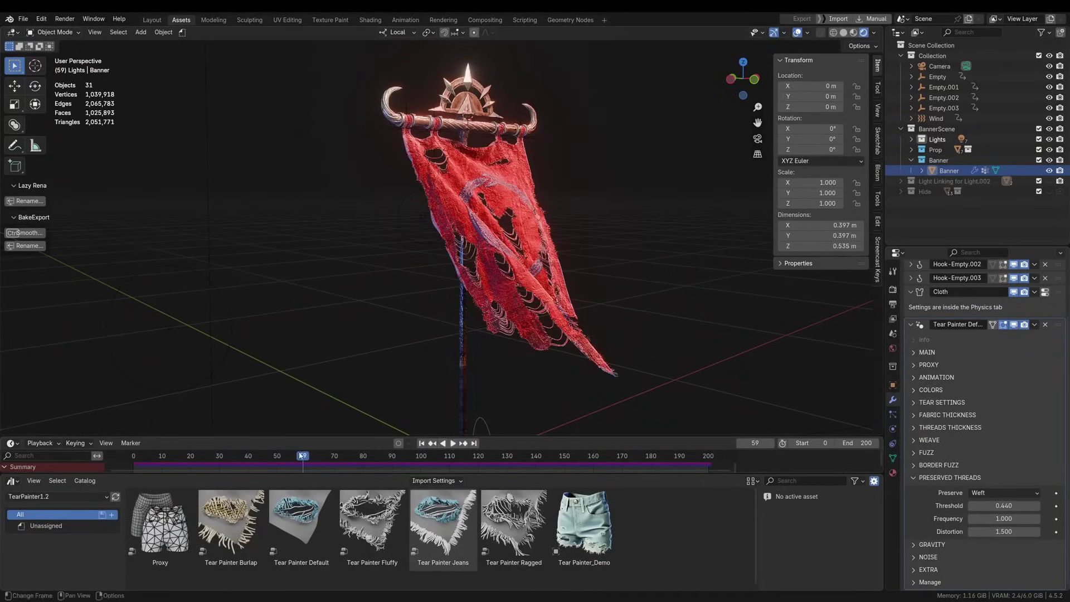
left_click_drag(359, 454, 181, 448)
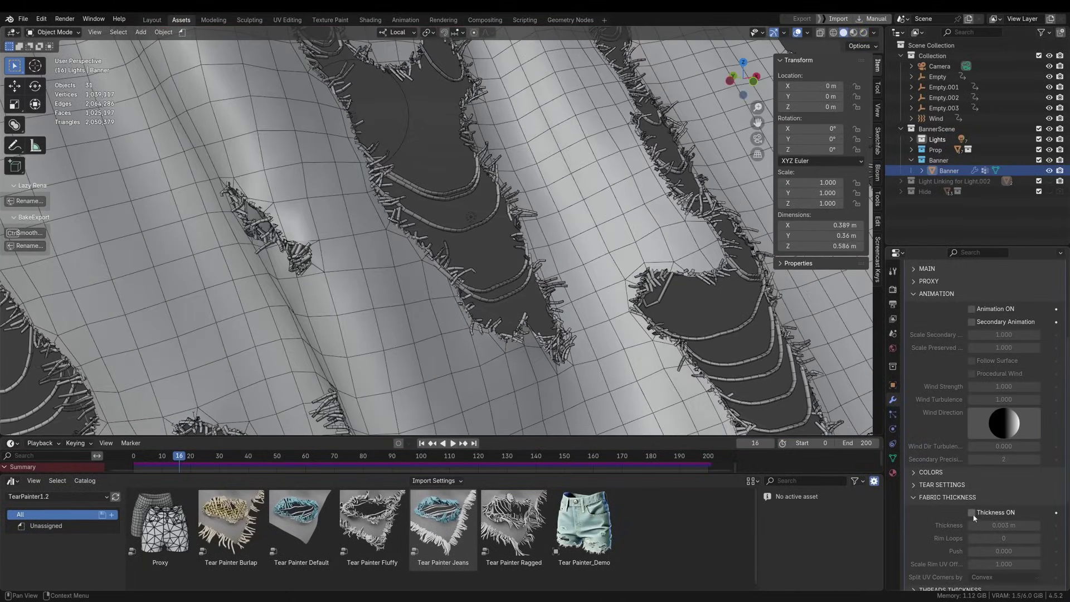
left_click(973, 512)
scroll(1004, 518, "down", 1)
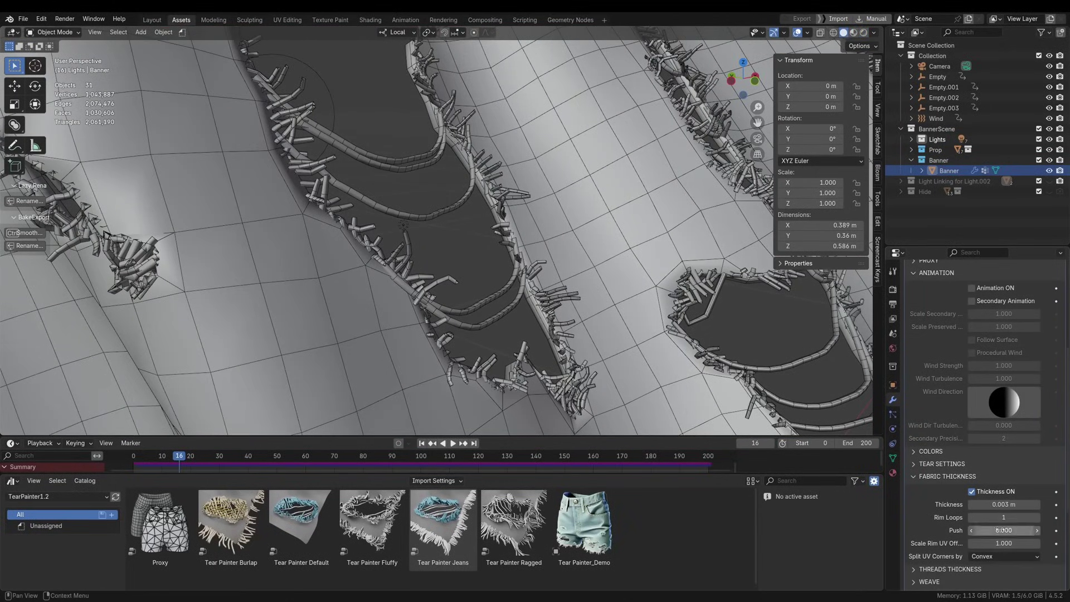
left_click_drag(1004, 530, 995, 530)
key("z")
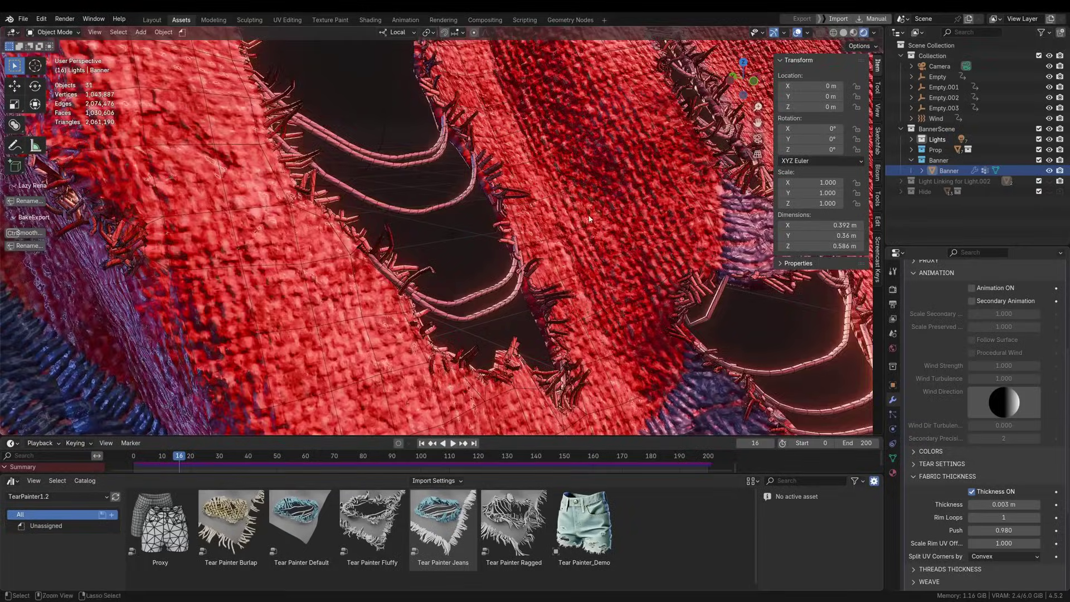
scroll(626, 207, "down", 5)
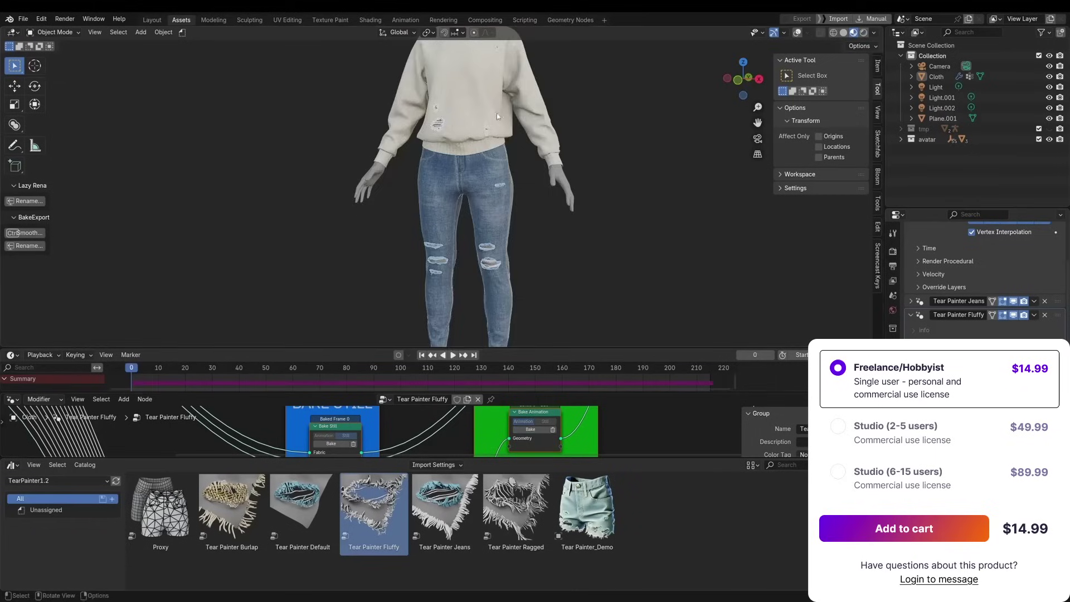
scroll(434, 199, "up", 6)
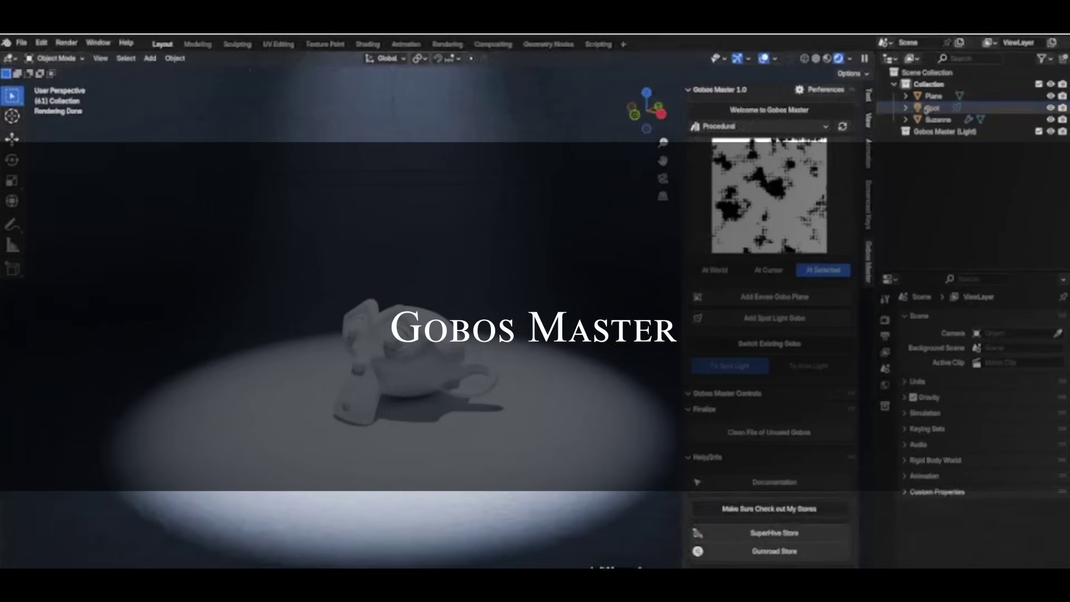
Shift the cloud gobo pattern across the floor and invert and animate it
scroll(772, 324, "down", 5)
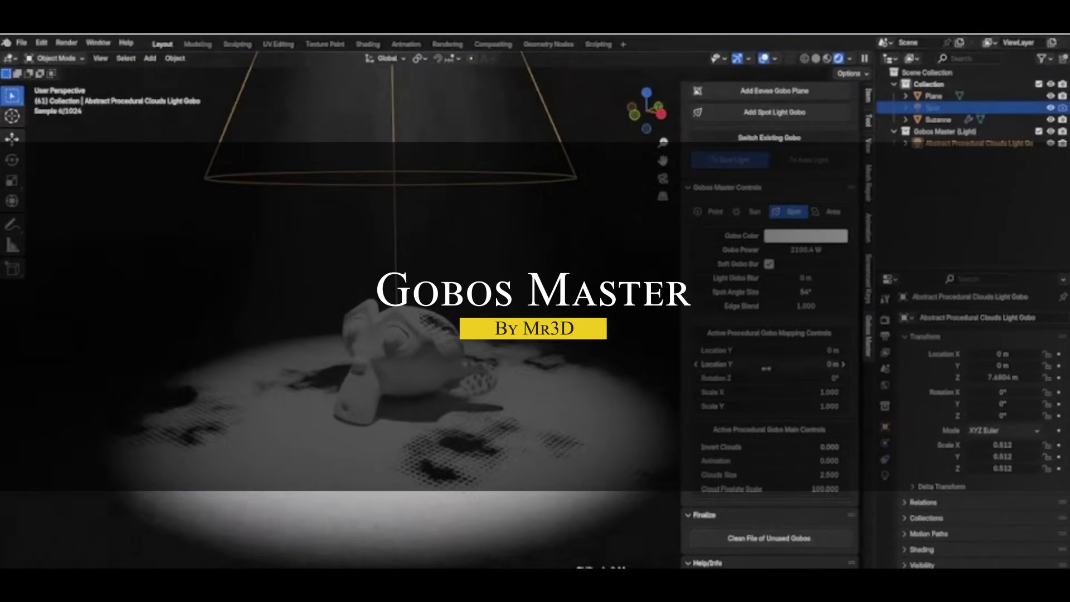
left_click_drag(766, 369, 803, 369)
left_click_drag(770, 460, 797, 461)
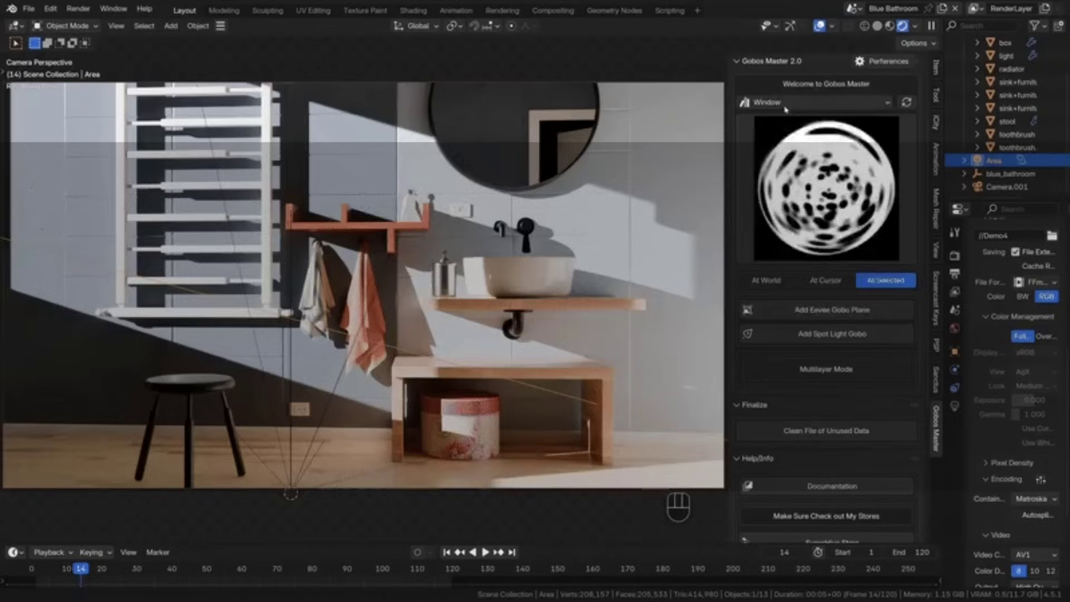
Add a procedural Window Blinds spot light gobo and set Open/Close Blinds to 0.707
left_click(814, 102)
left_click(827, 188)
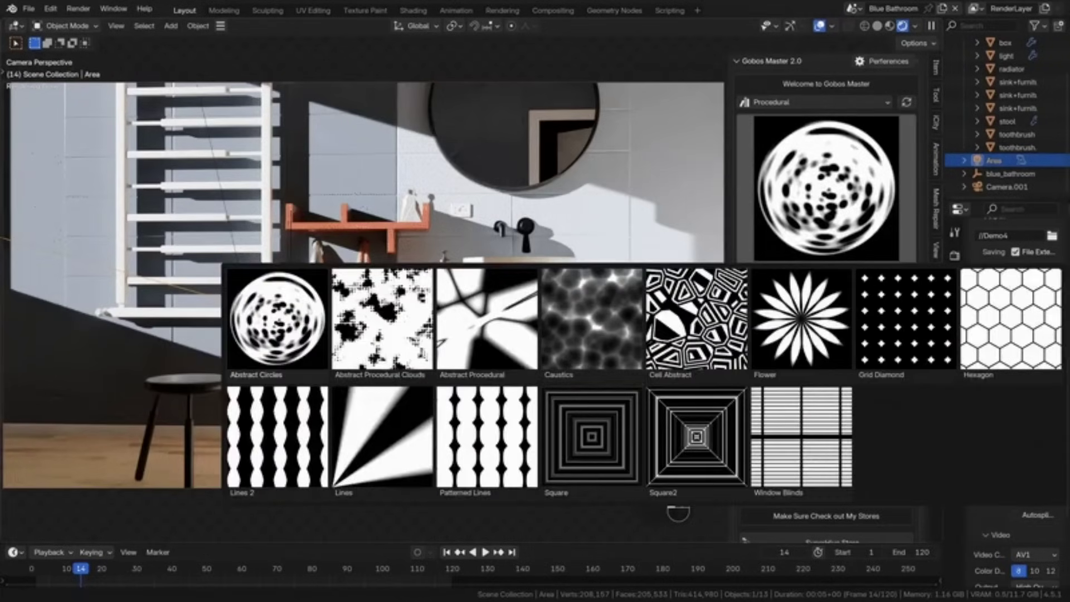
left_click(801, 437)
scroll(827, 223, "down", 2)
left_click(826, 298)
middle_click_drag(786, 439, 786, 219)
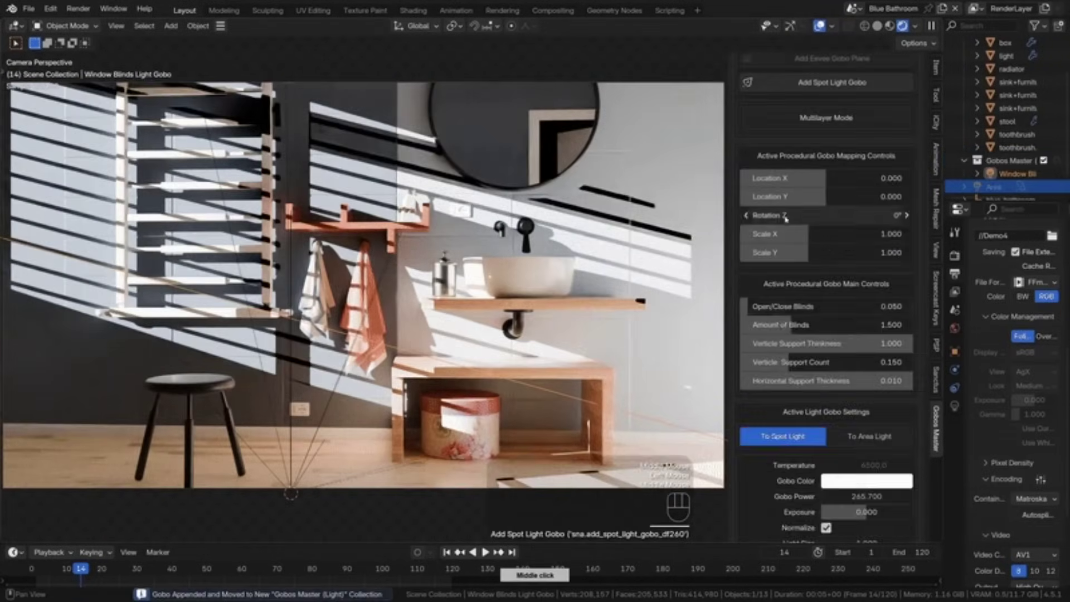
left_click_drag(771, 310, 888, 310)
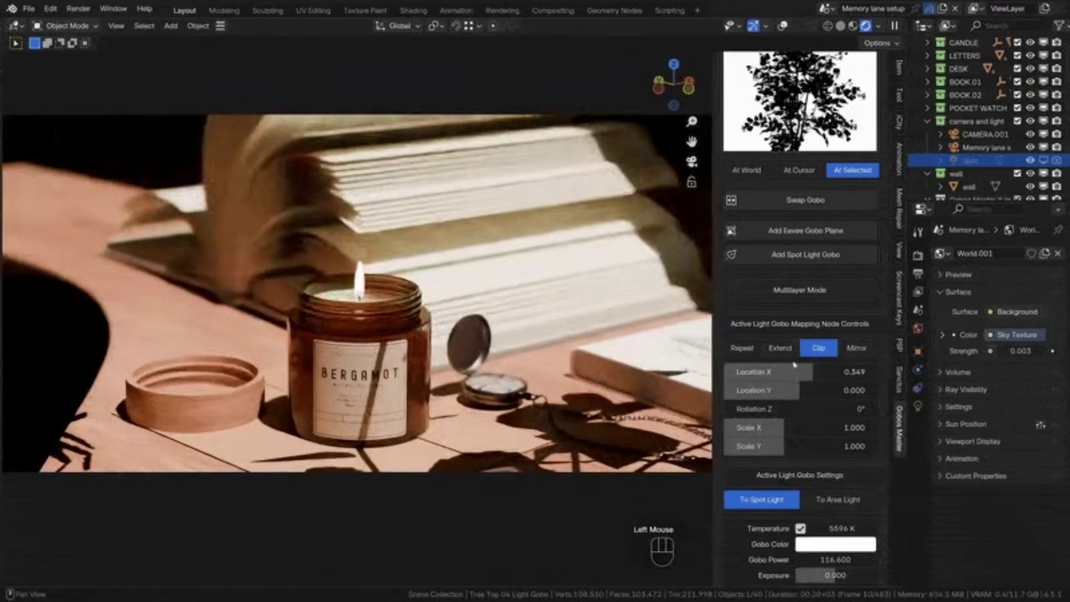
Move, rotate and enlarge the tree gobo pattern across the table
left_click_drag(769, 372, 802, 372)
left_click_drag(770, 409, 834, 437)
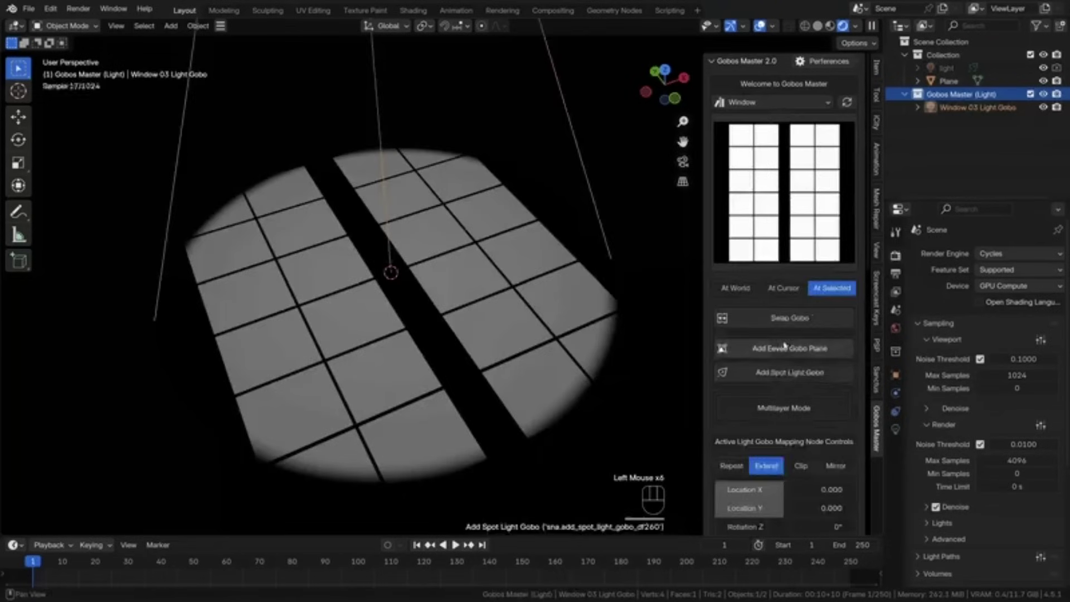
scroll(784, 334, "down", 10)
Enable Multilayer Mode and assign the Tree Top 04 gobo to layer 2 with rotation reset
left_click(784, 222)
scroll(761, 353, "up", 5)
left_click(737, 459)
scroll(776, 341, "down", 10)
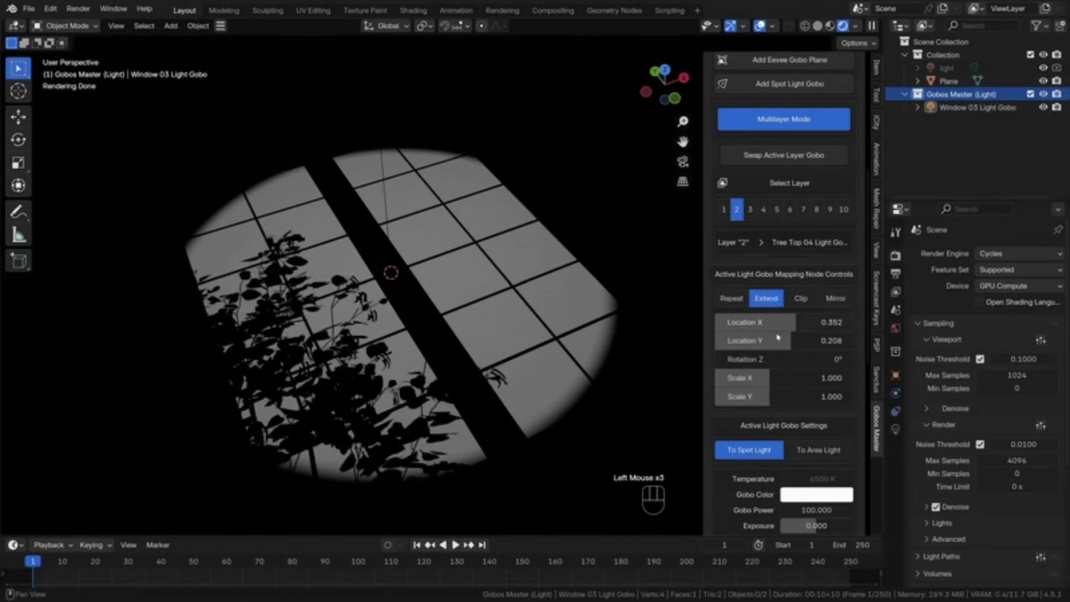
key("BackSpace")
scroll(784, 334, "up", 5)
left_click(808, 389)
left_click(742, 189)
scroll(784, 334, "up", 5)
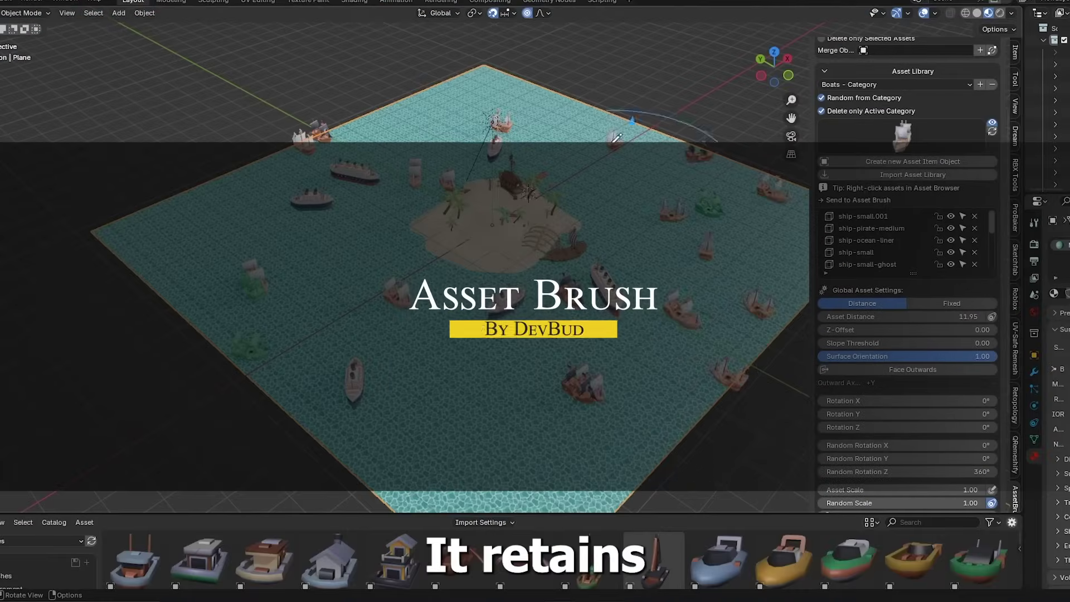
Choose an Asset Brush category from the pie menu and paint pirate ships densely along the left shore
scroll(618, 137, "up", 8)
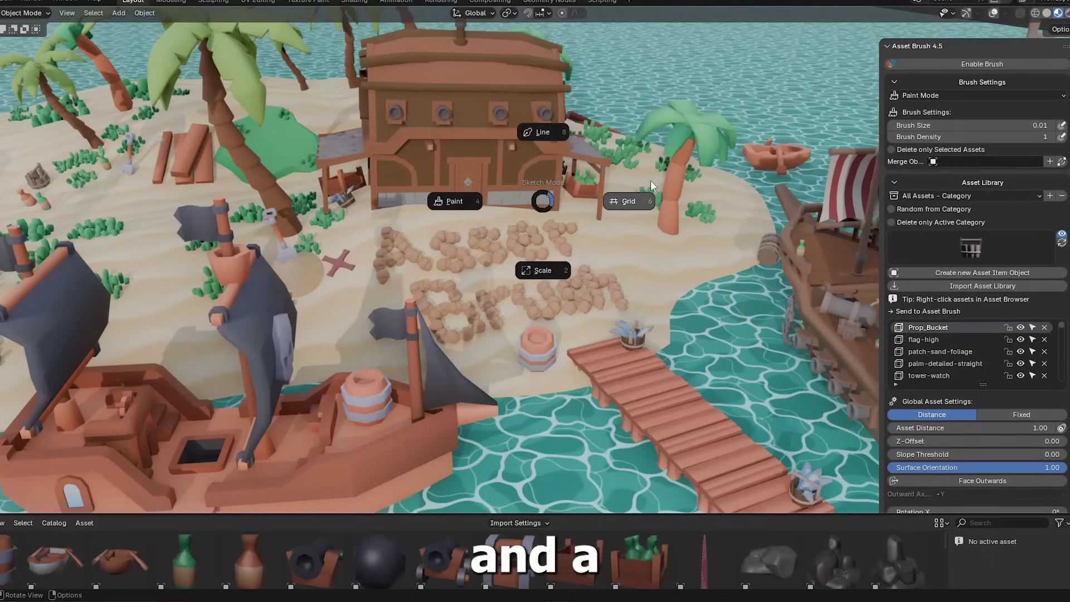
right_click(550, 254)
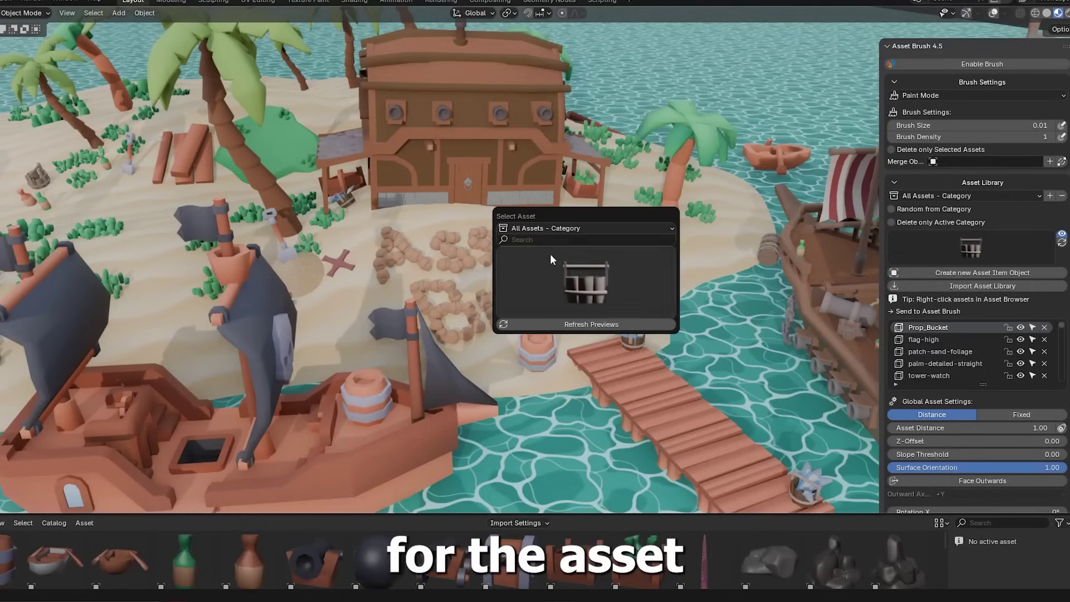
left_click(552, 268)
left_click(585, 295)
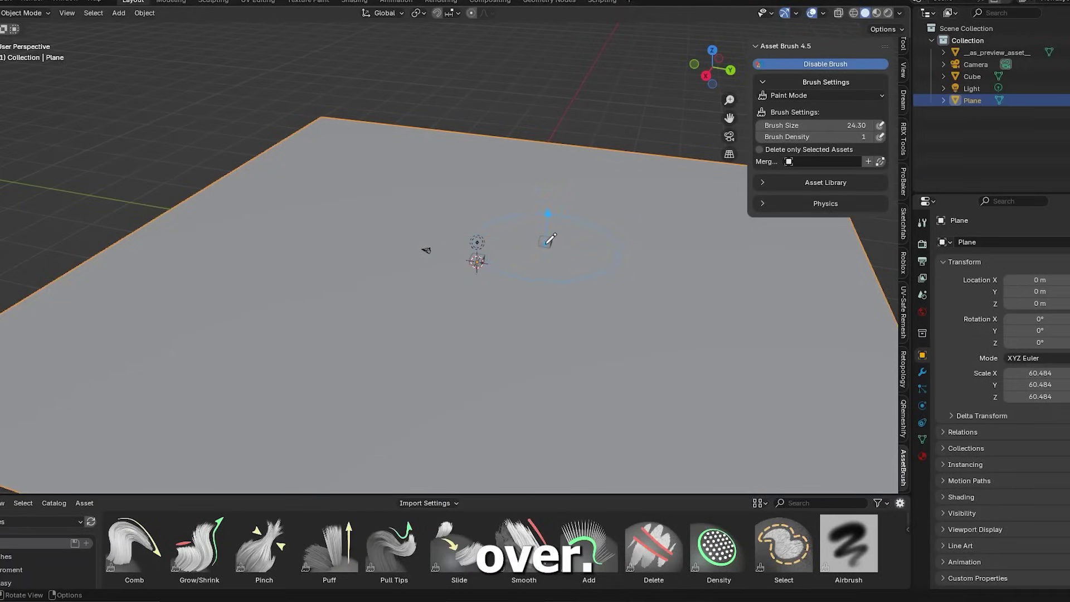
right_click(599, 240)
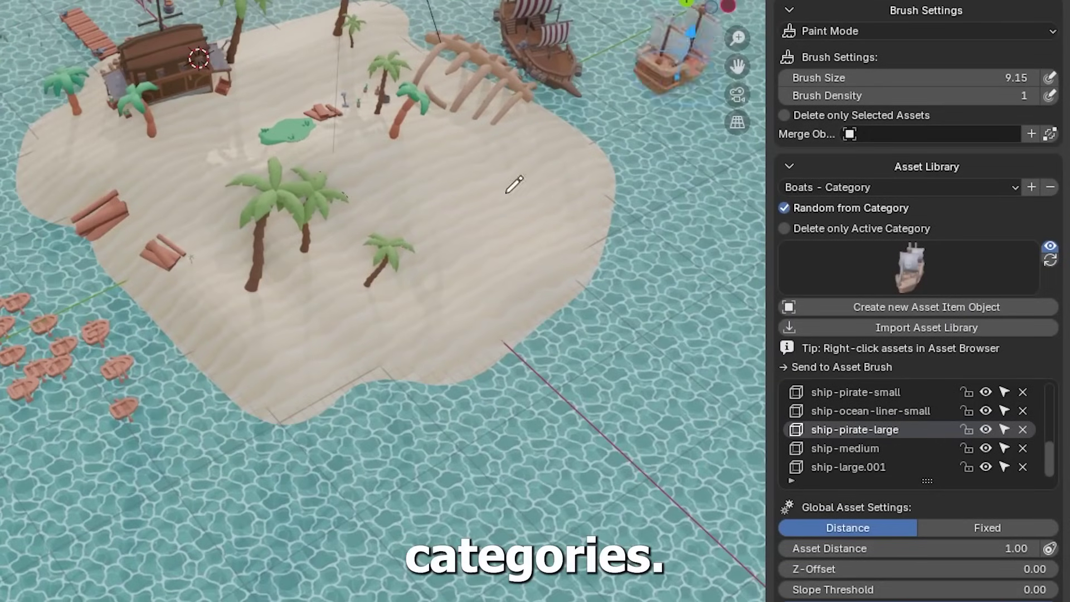
mouse_move(35, 360)
left_mouse_down()
mouse_move(8, 294)
mouse_move(313, 546)
left_mouse_up()
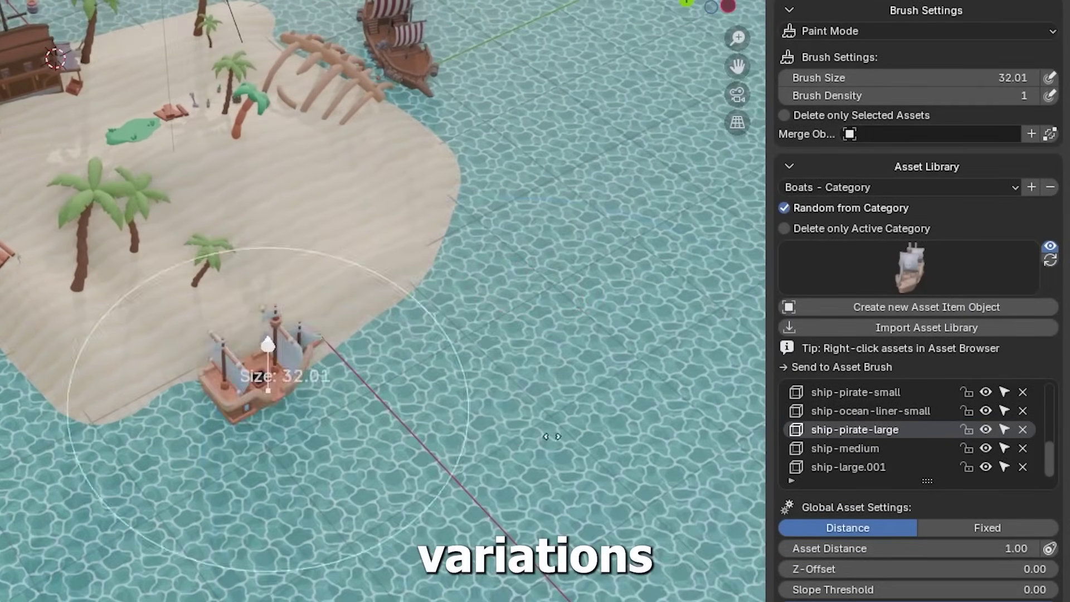
Paint ocean liners and ships across the water along the shore and upper-left sea
left_click(379, 329)
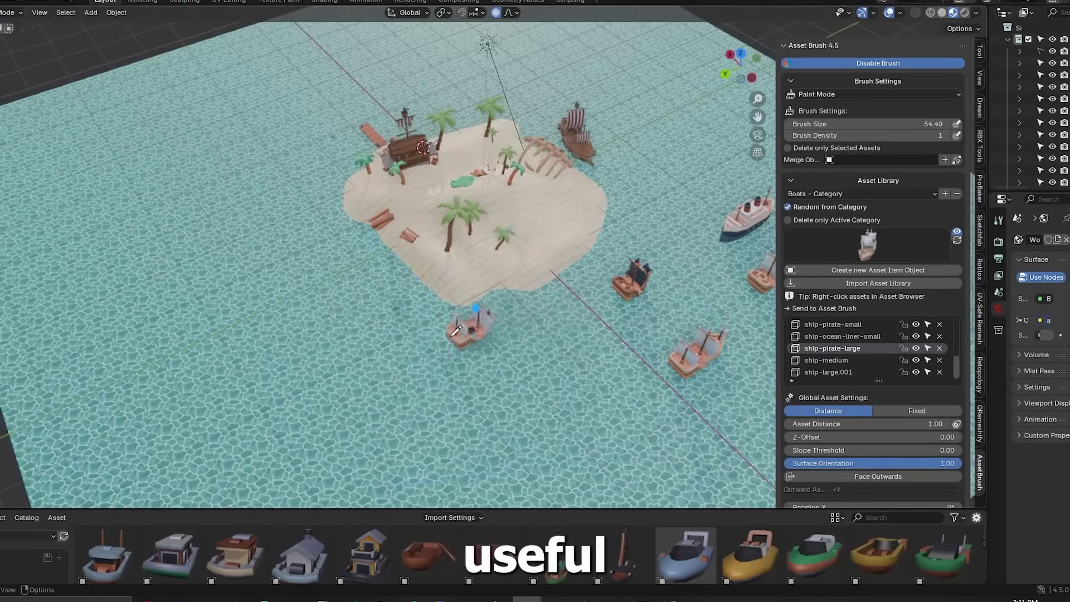
left_click_drag(385, 262, 413, 390)
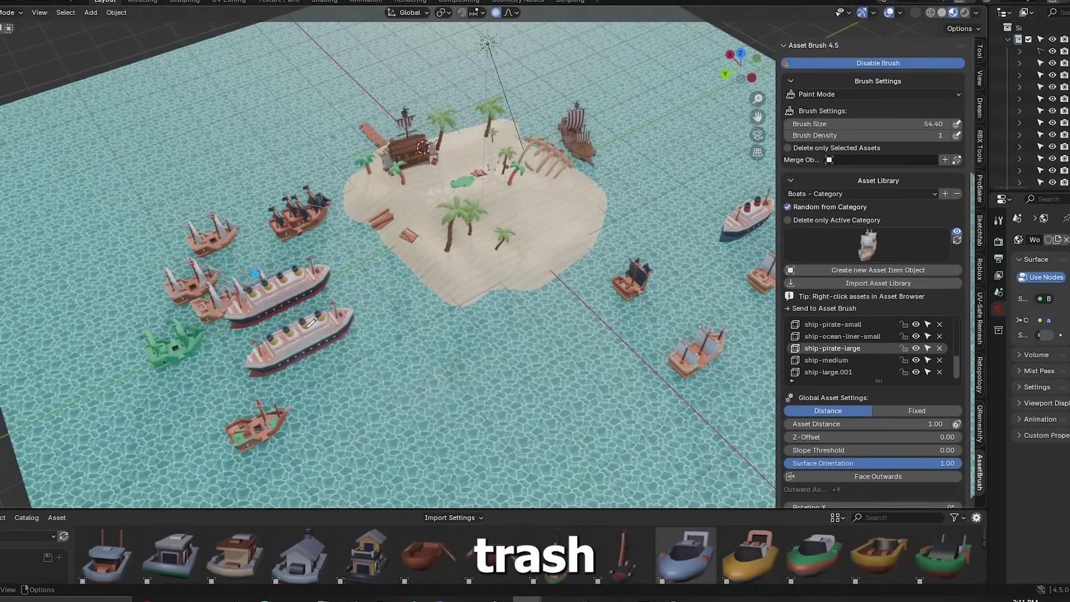
mouse_move(312, 323)
left_mouse_down()
mouse_move(517, 413)
mouse_move(664, 237)
left_mouse_up()
scroll(544, 104, "down", 2)
left_click_drag(391, 61, 347, 92)
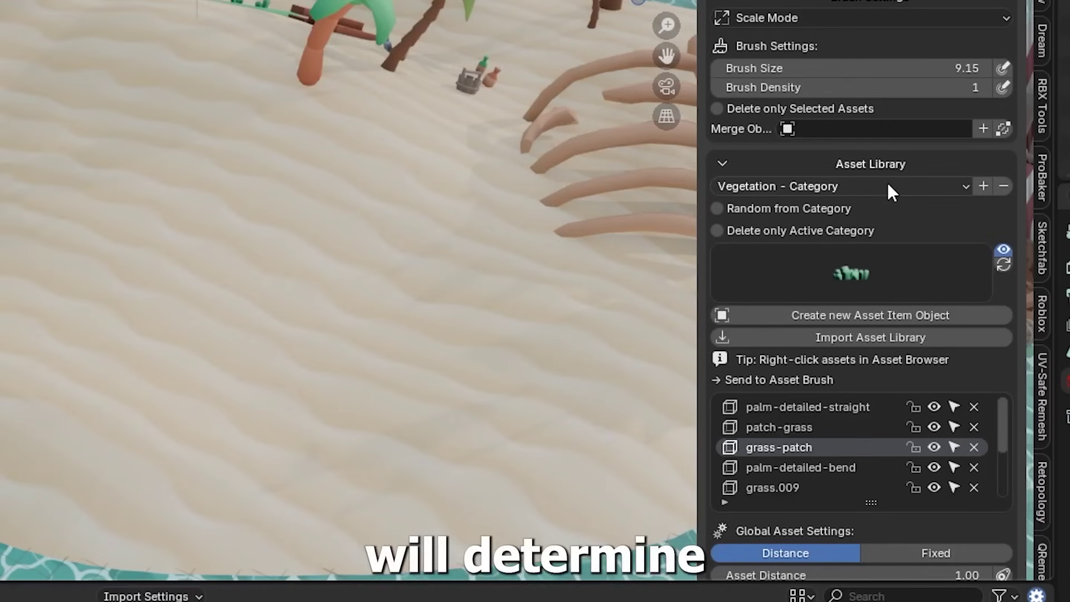
Browse the asset categories and add the chosen object to a category
left_click(949, 85)
left_click(885, 184)
left_click(885, 184)
left_click(886, 184)
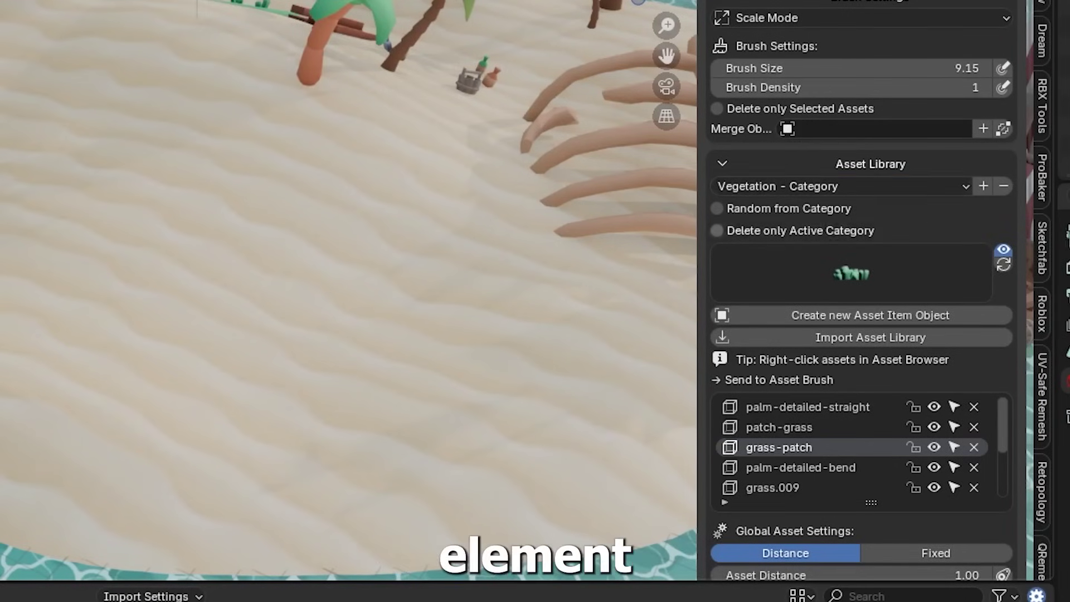
left_click(886, 185)
left_click(961, 206)
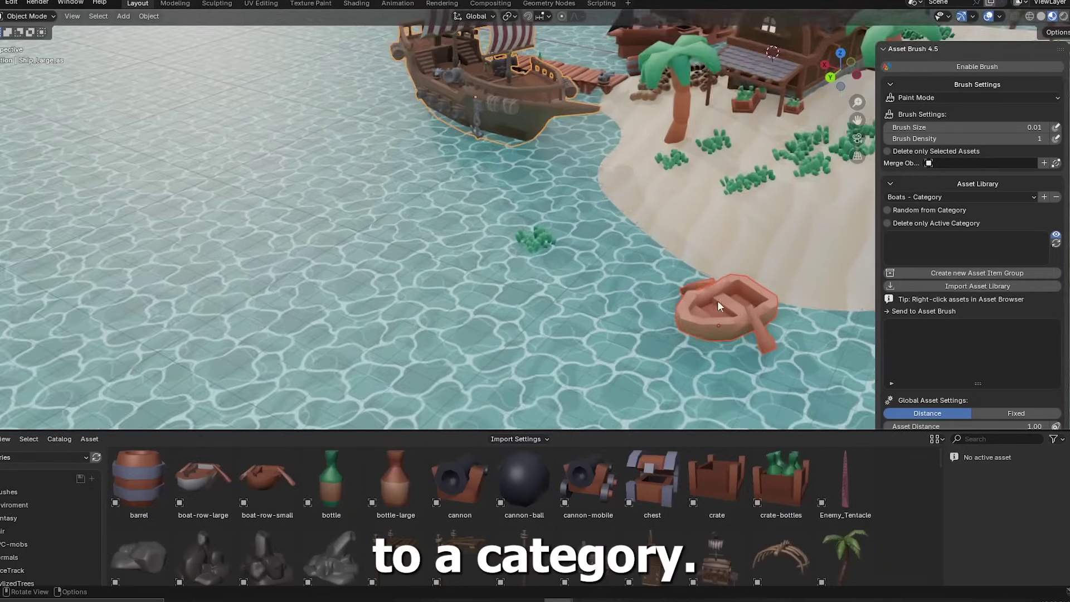
left_click(919, 197)
left_click(944, 295)
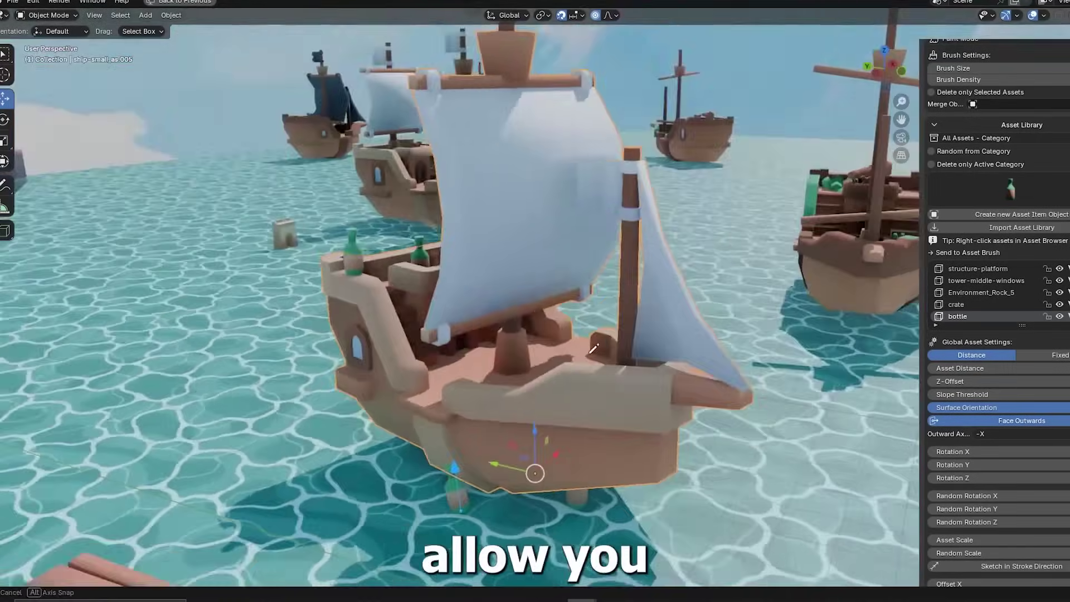
Use the Q asset picker to choose the chest and paint a gold chest onto the ship deck
key("q")
left_click(677, 108)
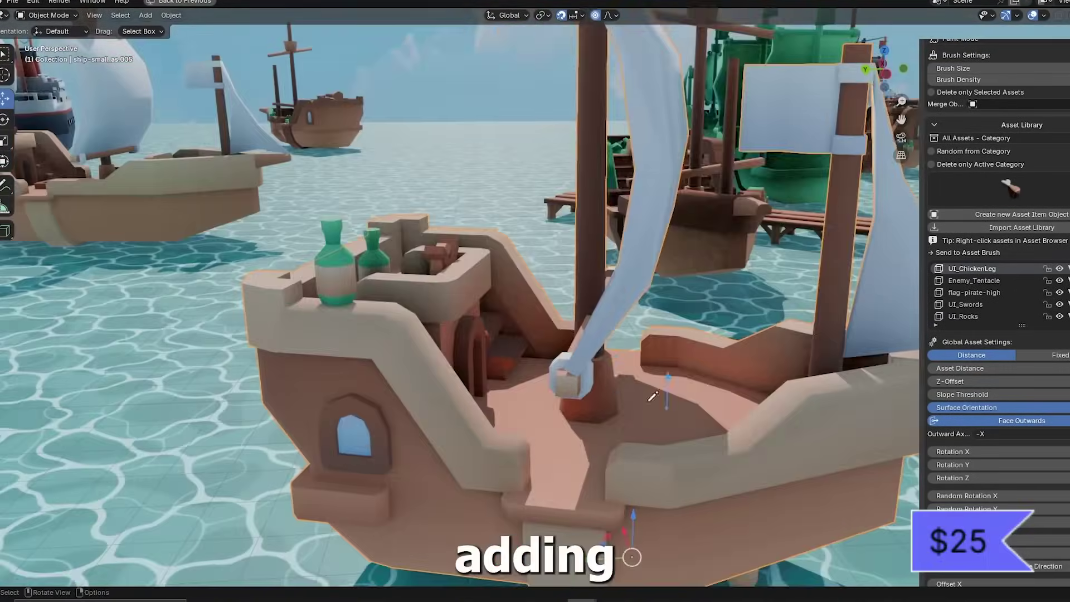
key("q")
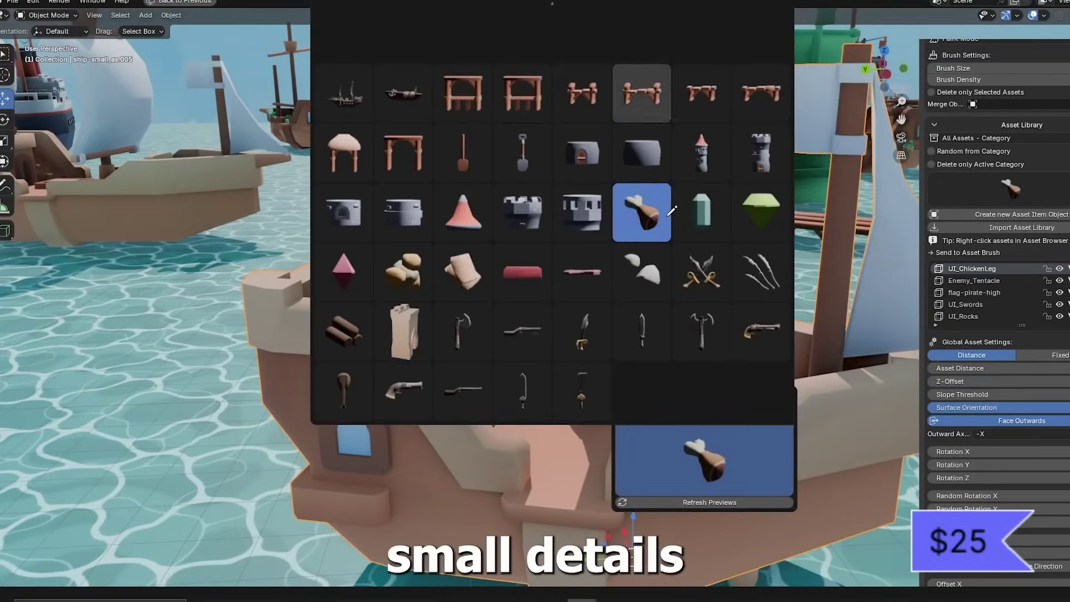
scroll(666, 216, "down", 5)
left_click(697, 317)
left_click(686, 391)
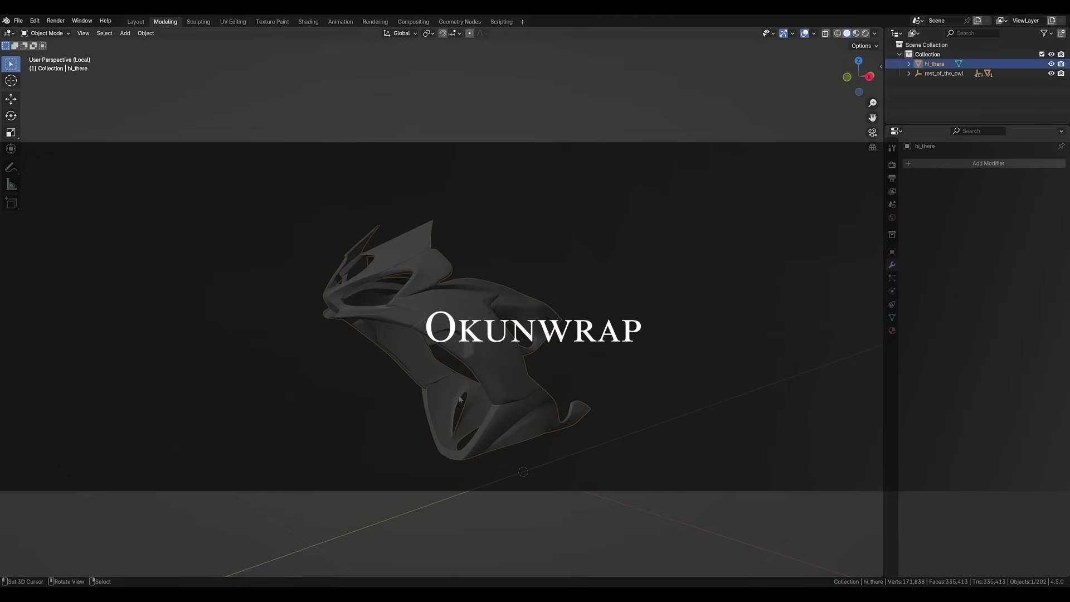
Unwrap the whole fairing mesh in Edit Mode with Smart UV Project
middle_click_drag(458, 361, 471, 369)
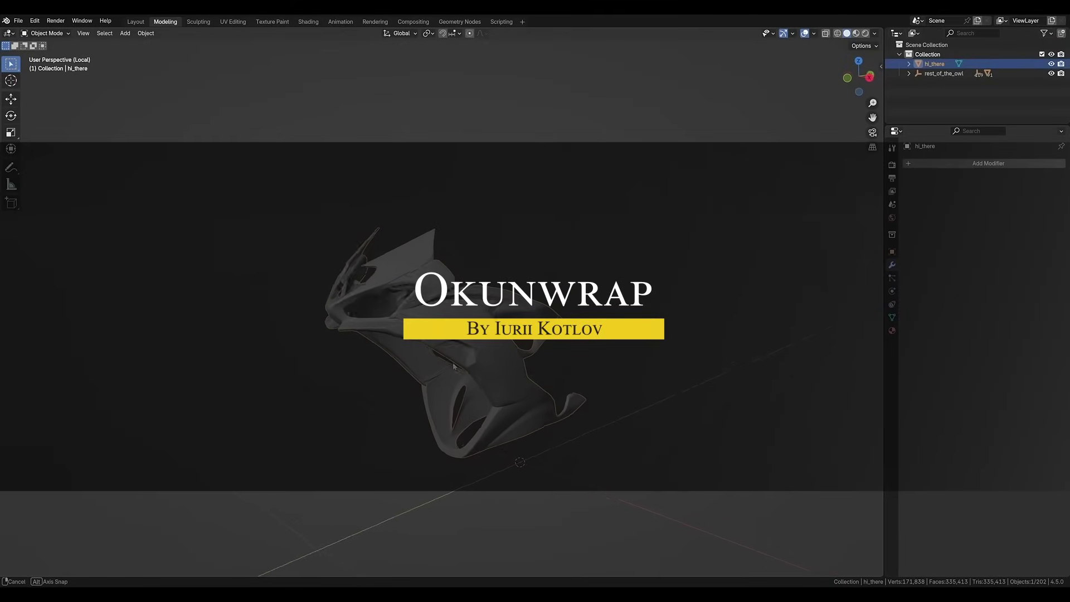
key("Tab")
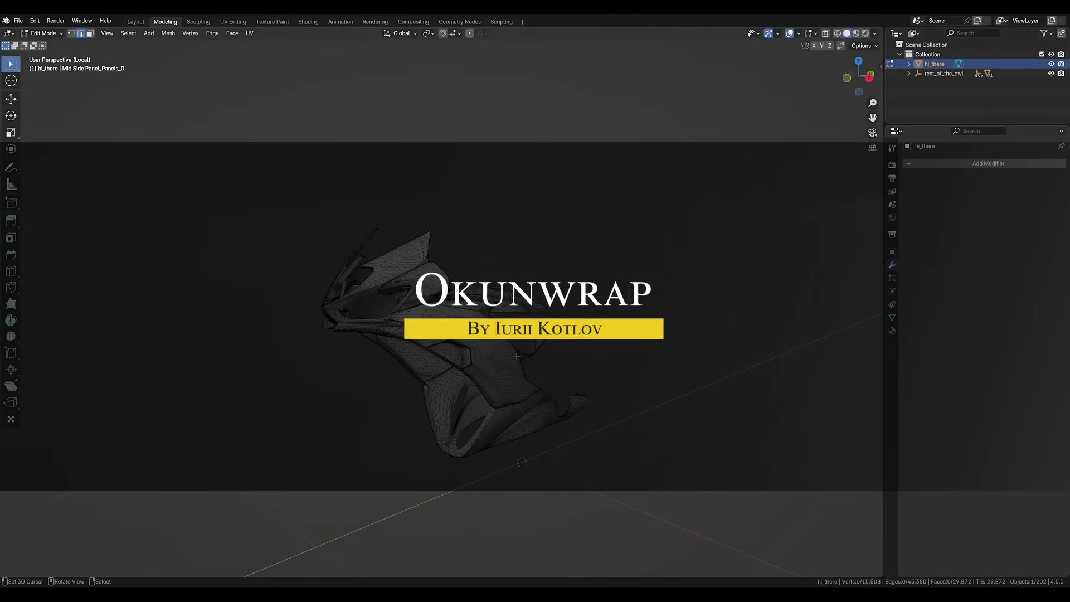
key("a")
key("u")
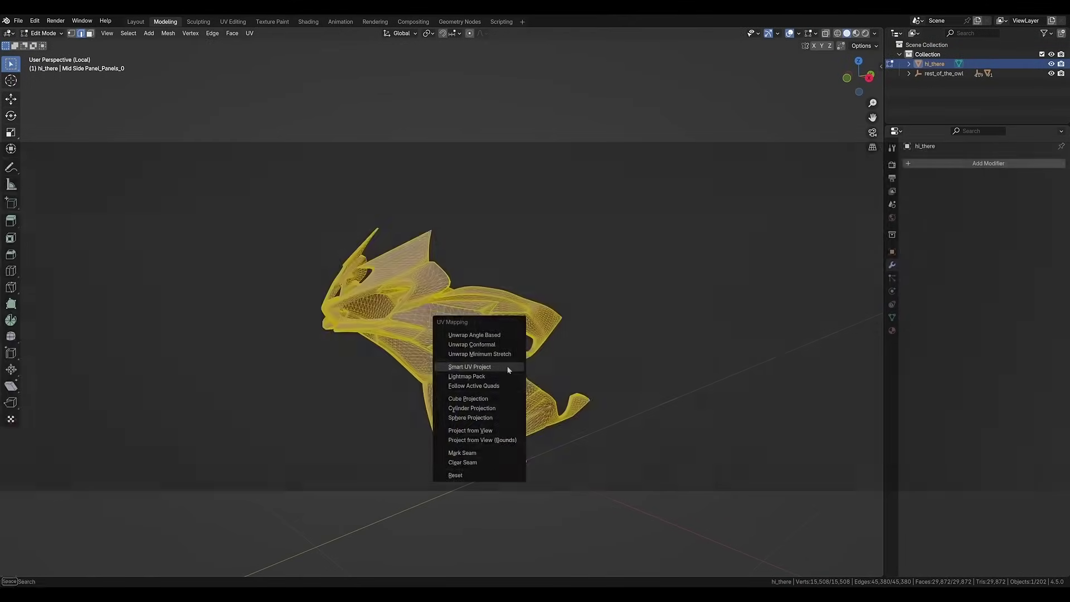
left_click(507, 366)
left_click(484, 455)
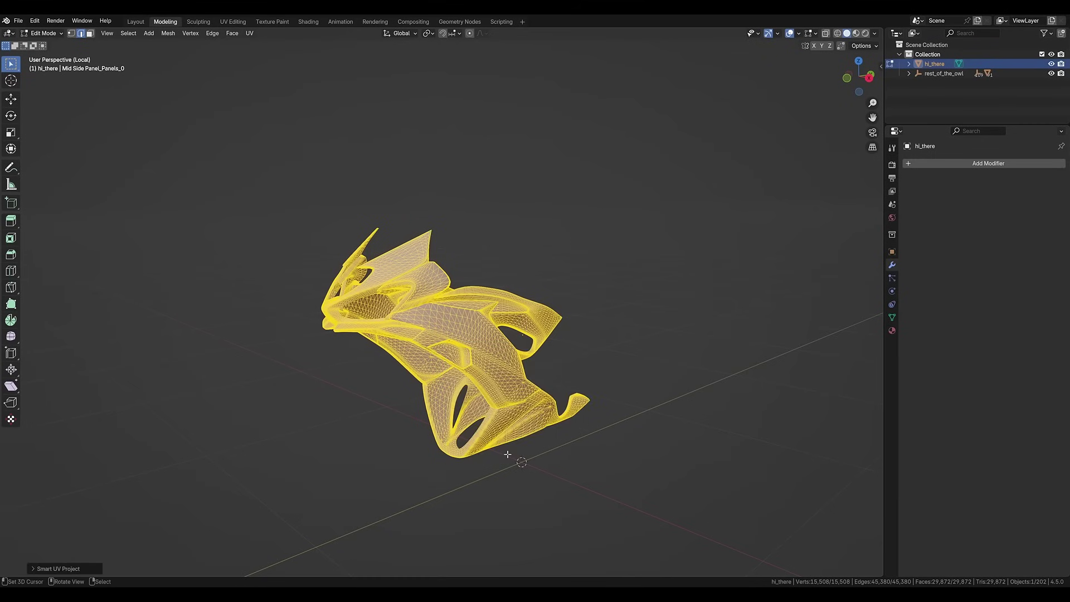
Generate seams from UV islands via F3, deselect, and show the OKUnwrap settings panel
key("F3")
left_click(506, 390)
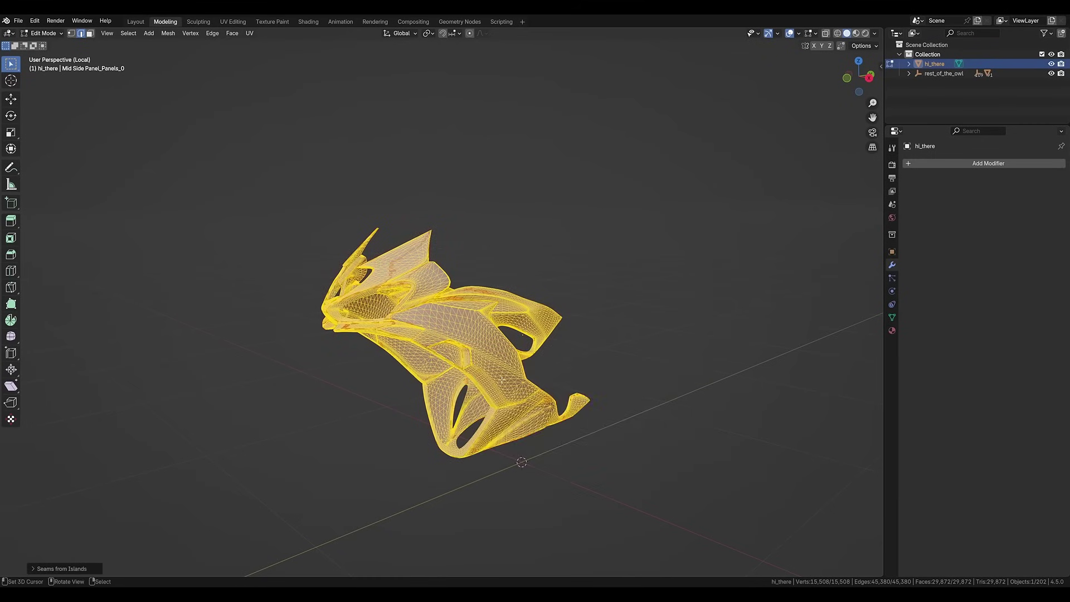
key("alt+a")
scroll(424, 296, "up", 2)
scroll(425, 295, "up", 3)
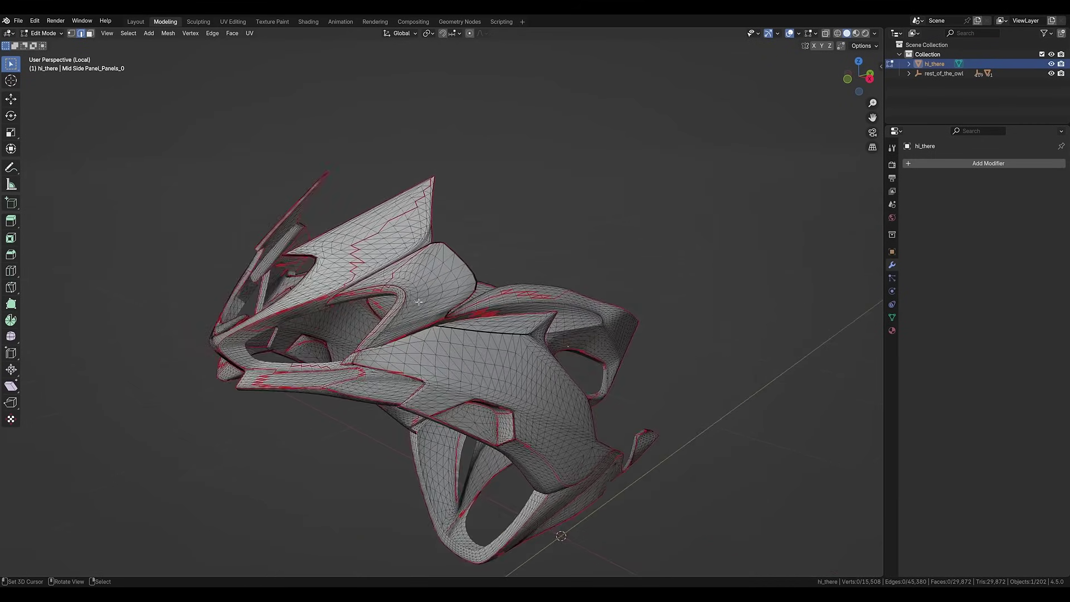
scroll(437, 320, "up", 3)
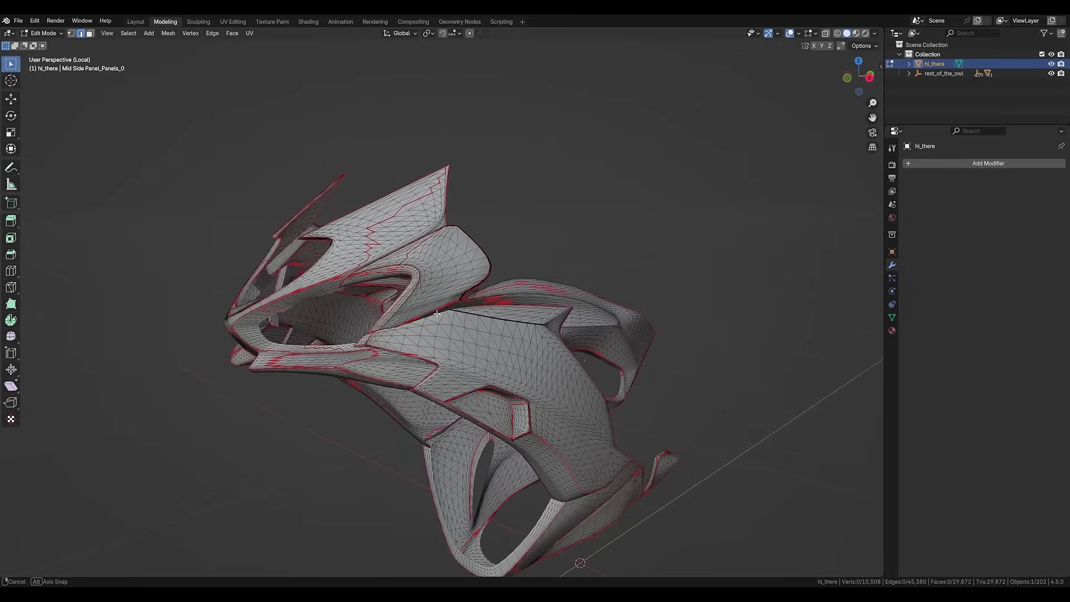
key("n")
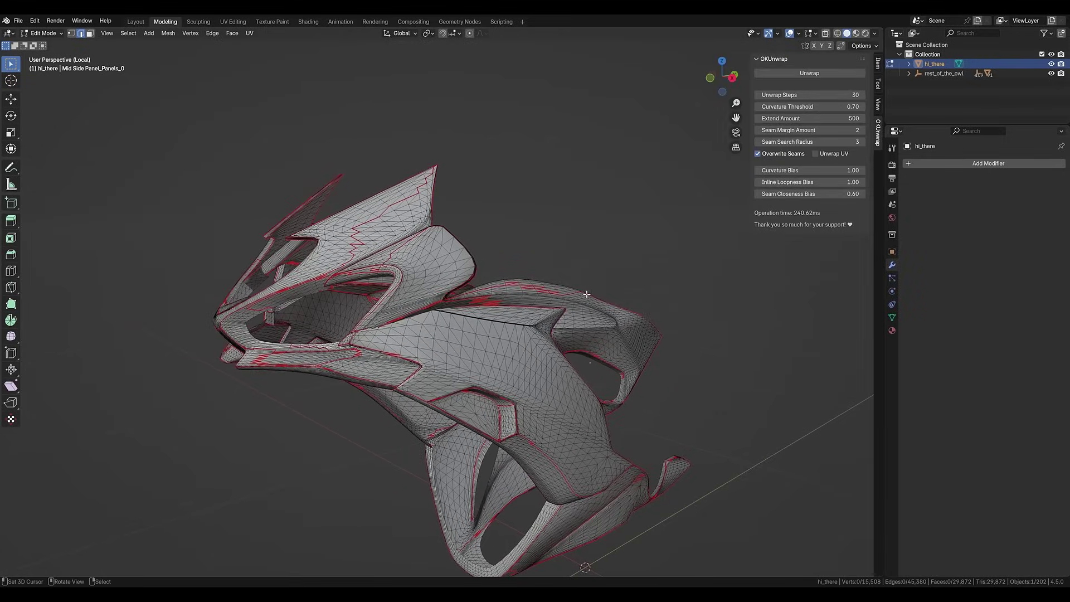
scroll(588, 300, "down", 2)
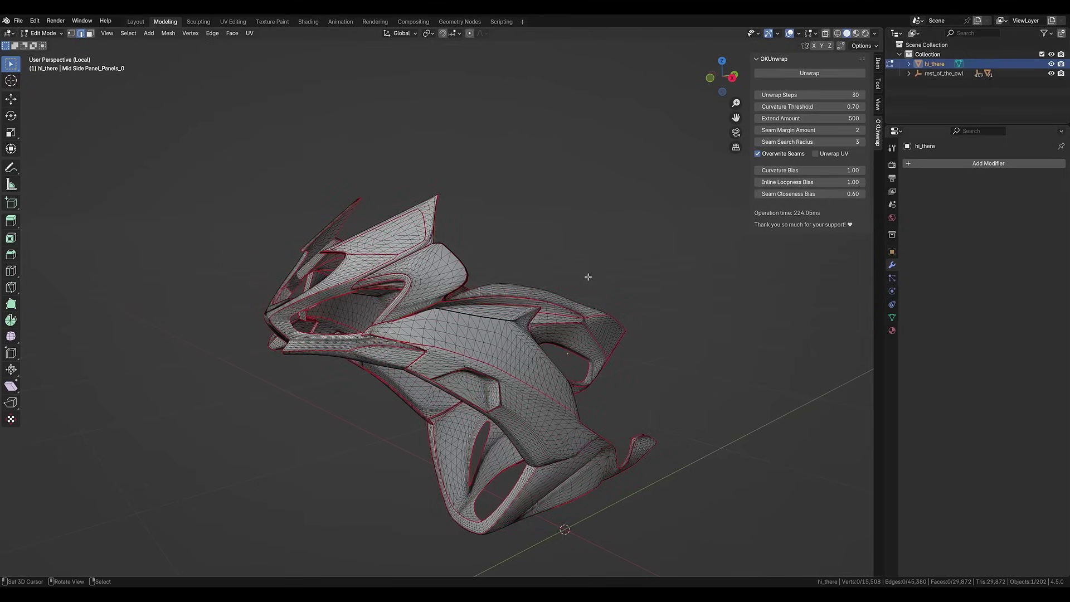
Orbit to inspect the seamed fairing, then leave local view to show the whole motorcycle
middle_click_drag(526, 337, 541, 326)
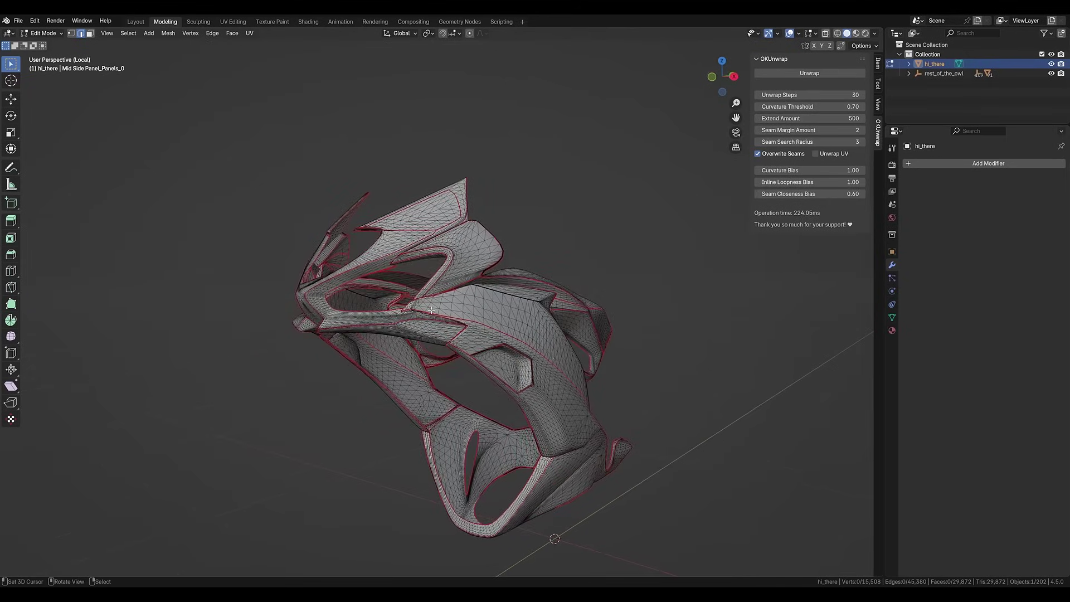
middle_click_drag(431, 309, 388, 296)
scroll(538, 338, "down", 2)
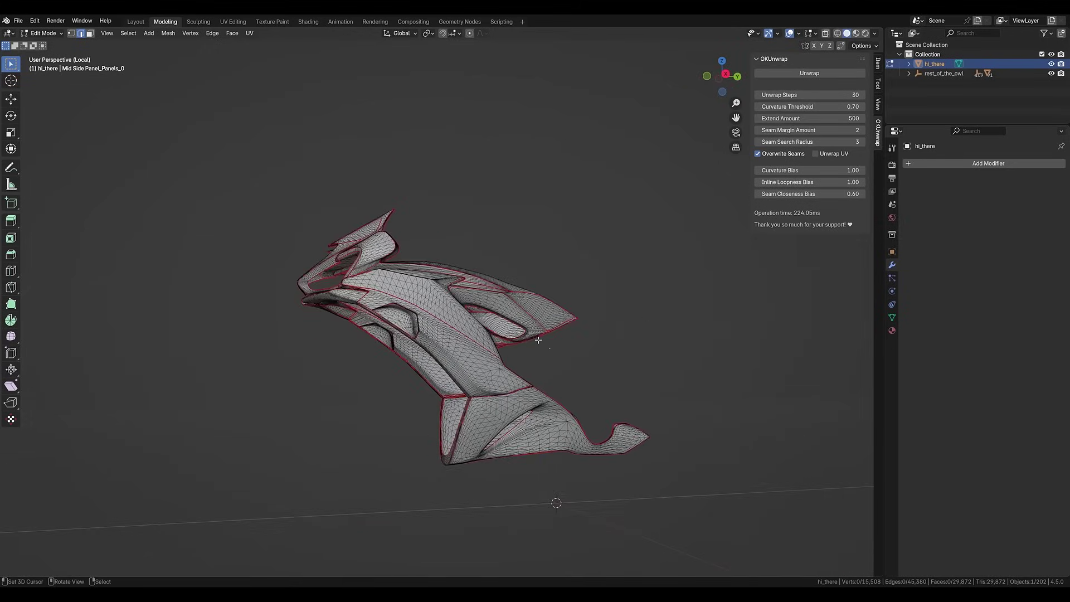
key("KP_Divide")
Re-enter Edit Mode on the whole motorcycle and orbit to a side view of its seams
key("Tab")
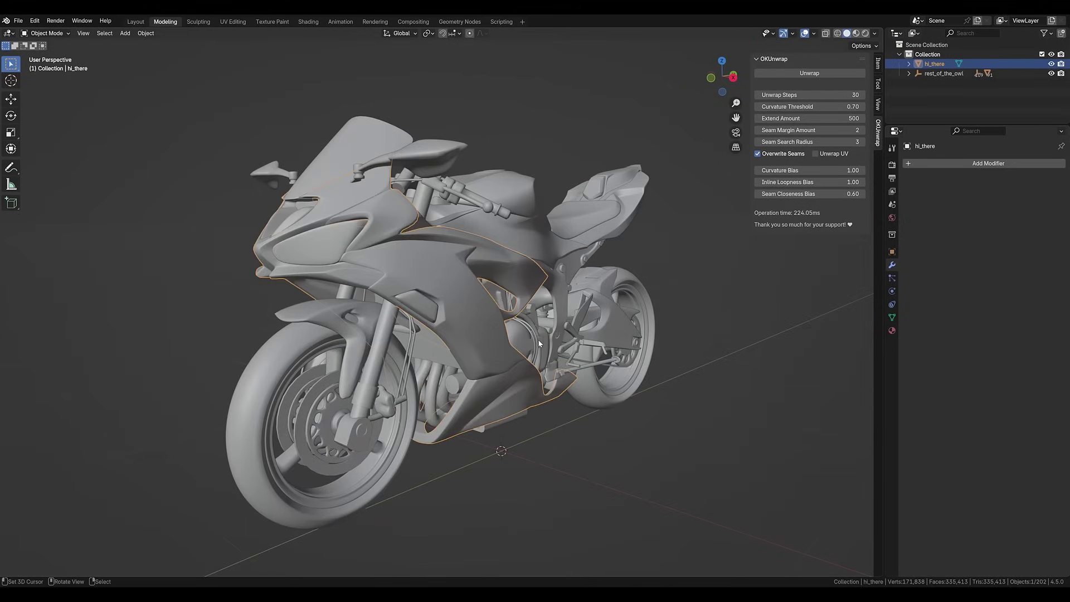
key("Tab")
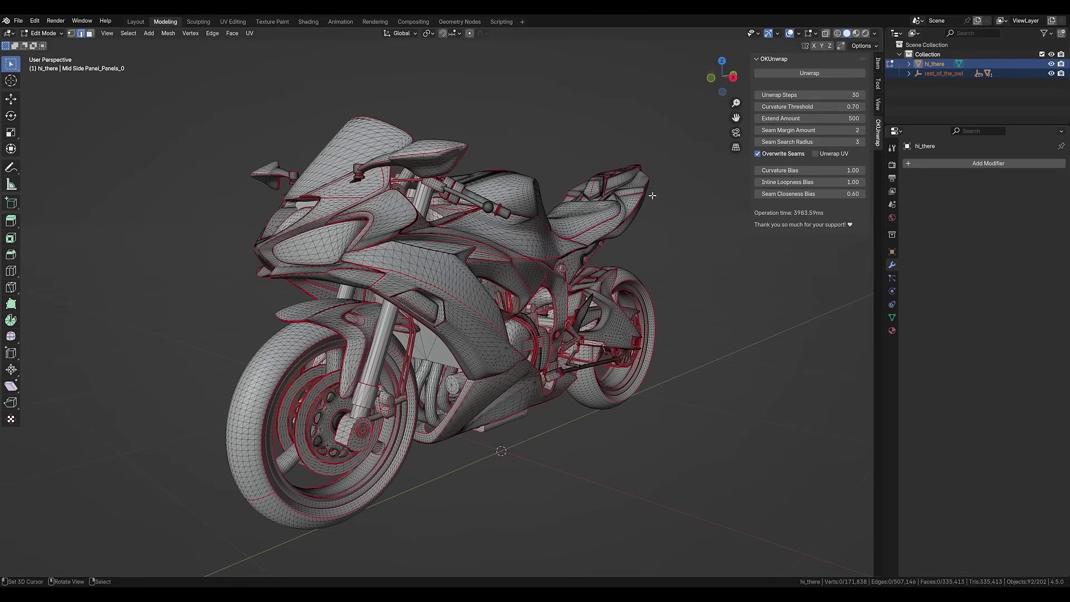
middle_click_drag(540, 319, 570, 338)
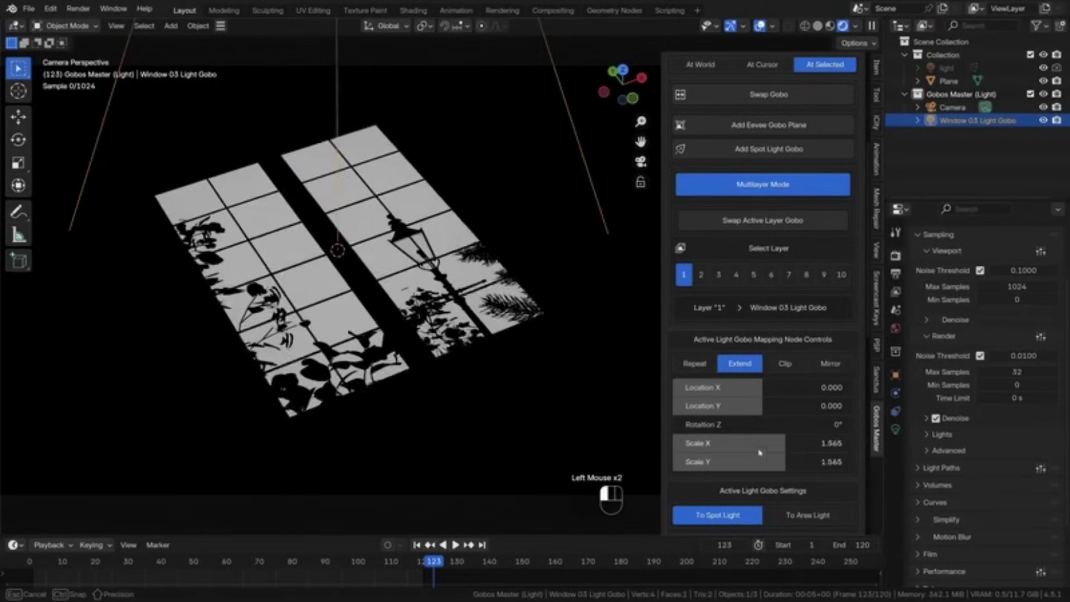
Select gobo layer 2 and shift its gobo to Location X -0.354
left_click(702, 274)
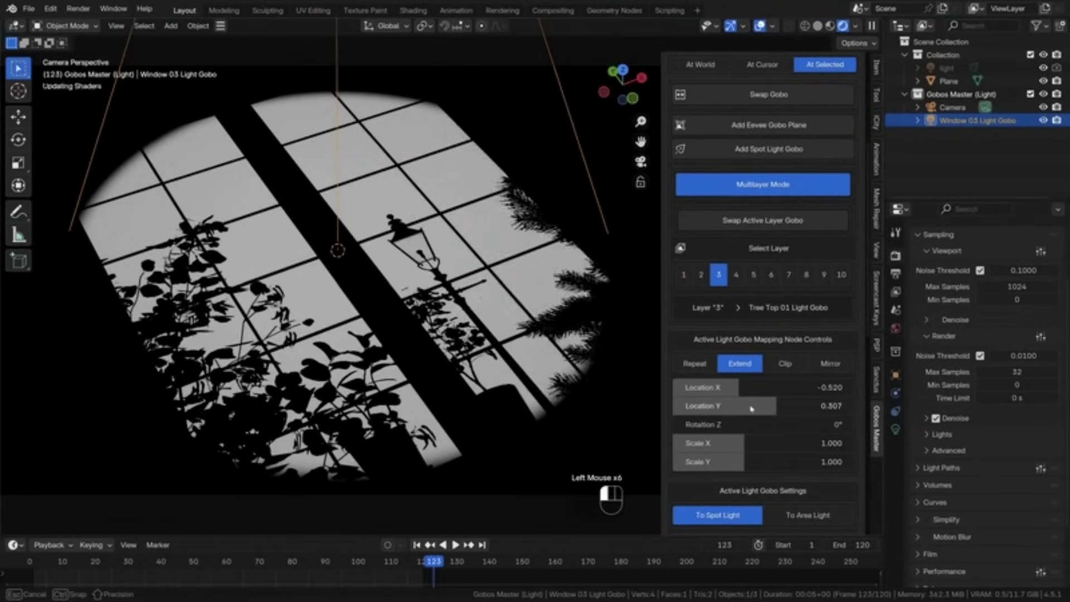
left_click_drag(759, 388, 776, 388)
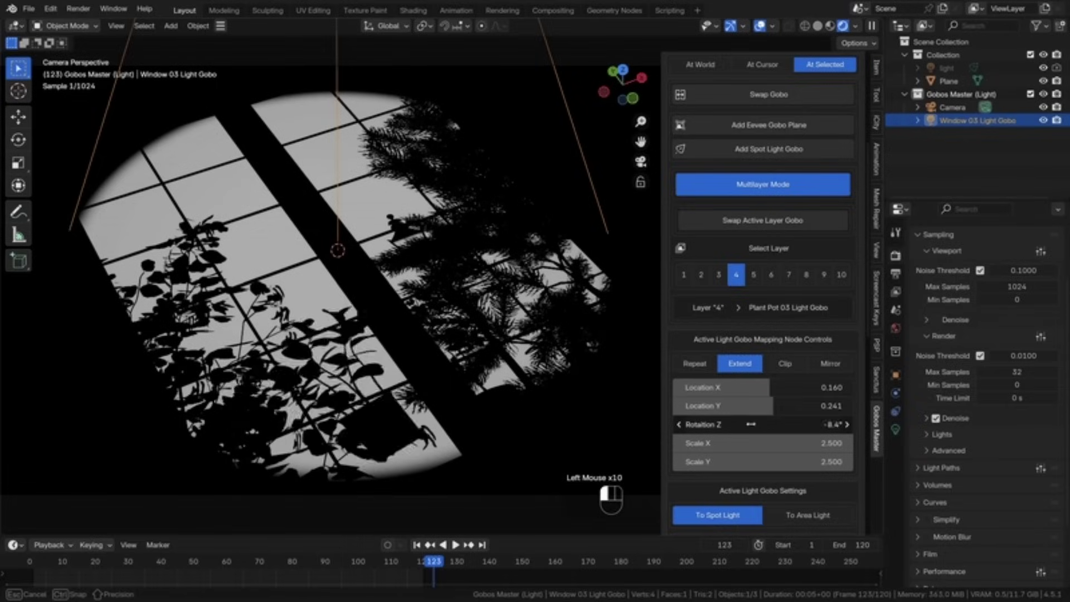